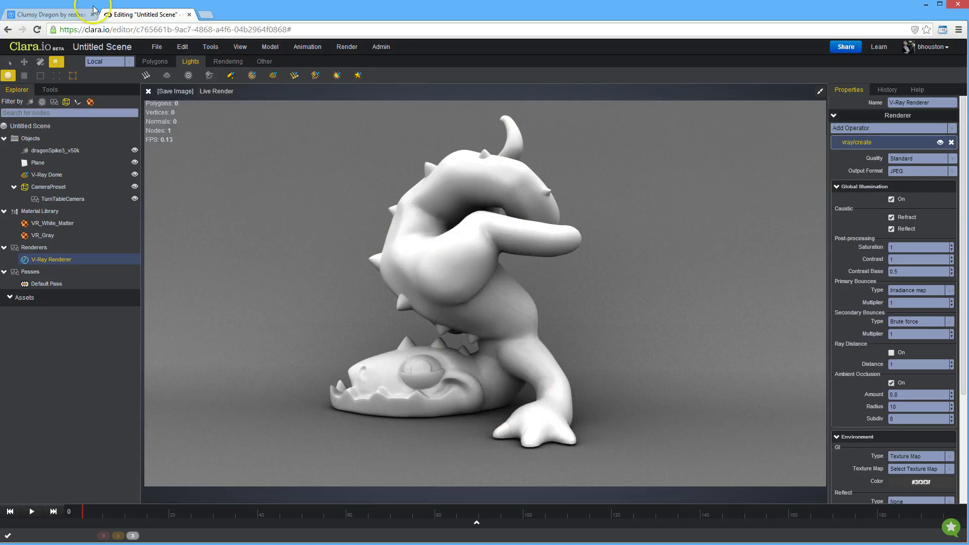
Switch to the Clumsy Dragon page on Thingiverse and examine its downloadable STL files.
{"action": "left_click", "coordinate": [45, 16]}
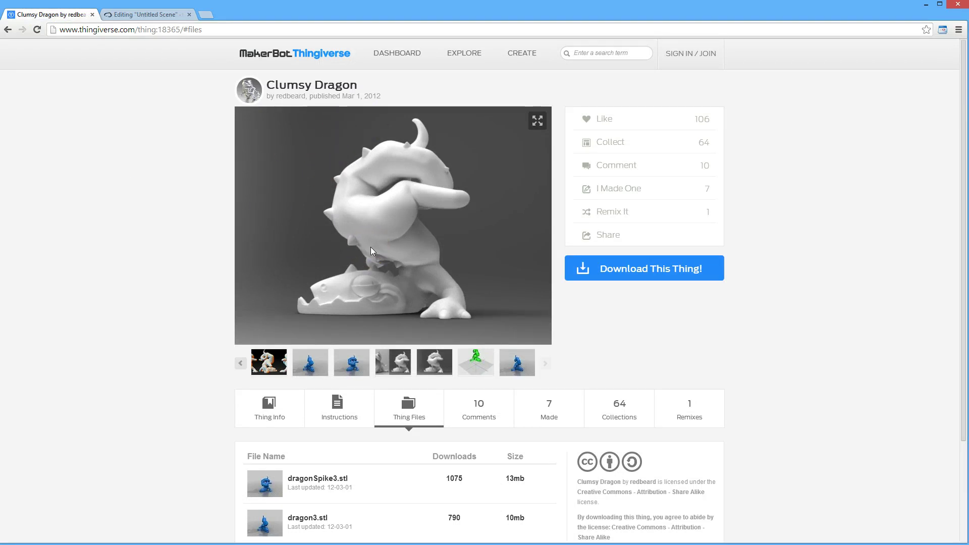
{"action": "left_click", "coordinate": [648, 272]}
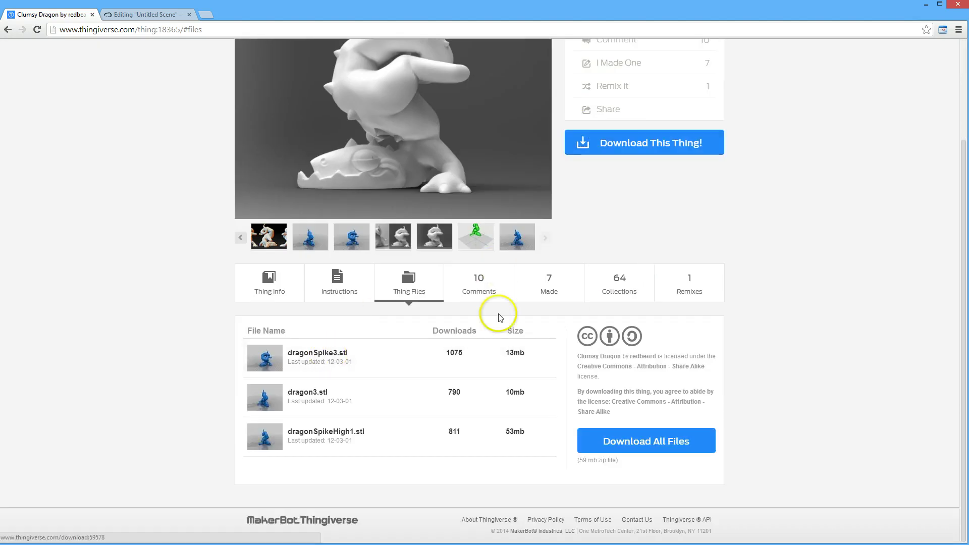
Return to Clara.io and create a new empty scene.
{"action": "left_click", "coordinate": [133, 15]}
{"action": "left_click", "coordinate": [157, 47]}
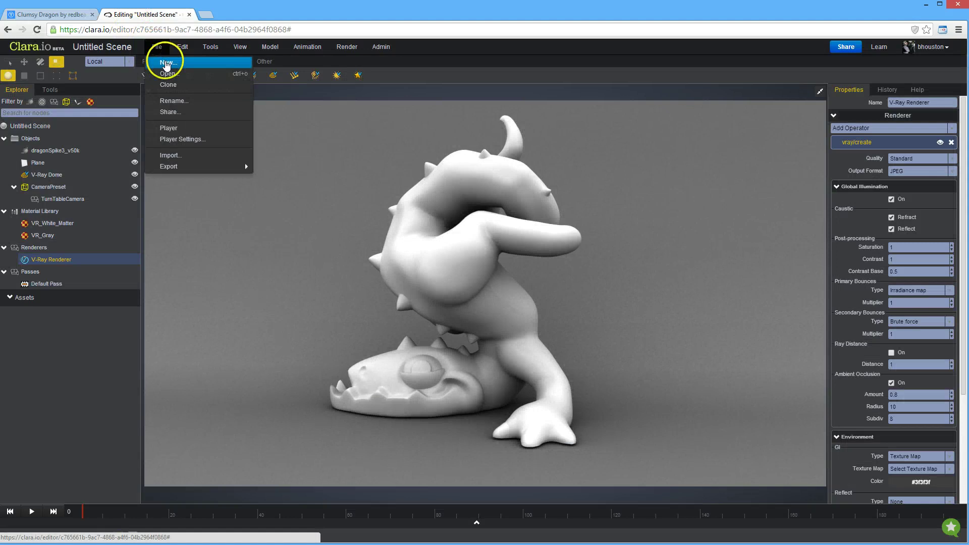
{"action": "left_click", "coordinate": [165, 63]}
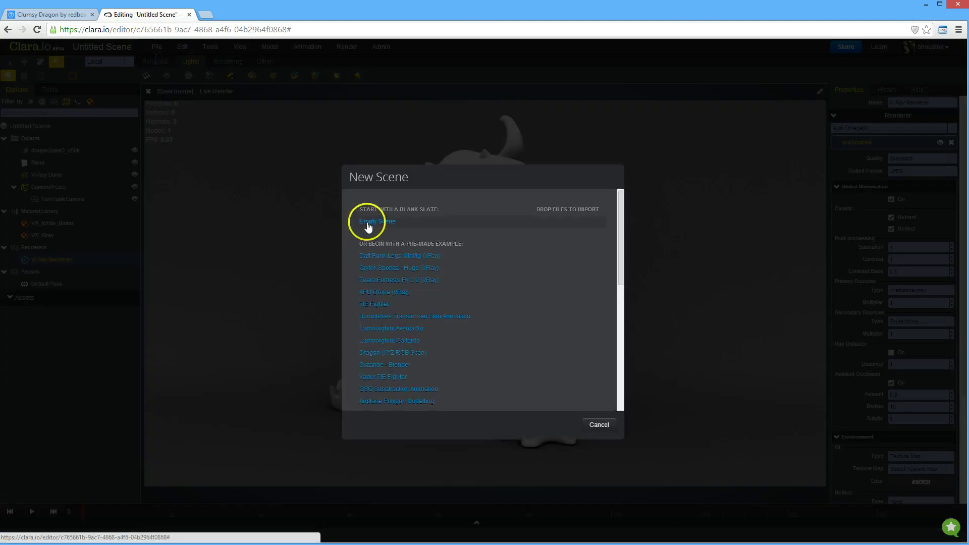
{"action": "left_click", "coordinate": [365, 222]}
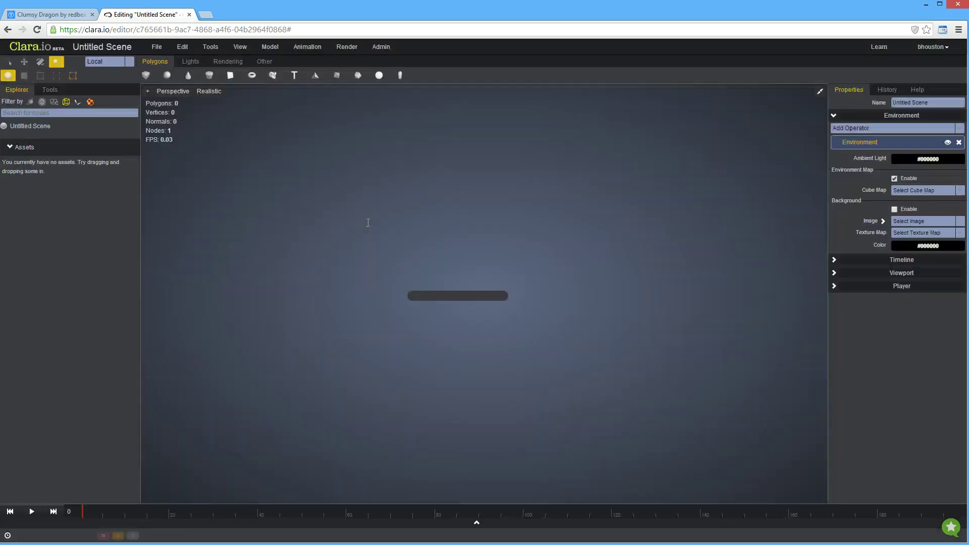
{"action": "left_click", "coordinate": [352, 205]}
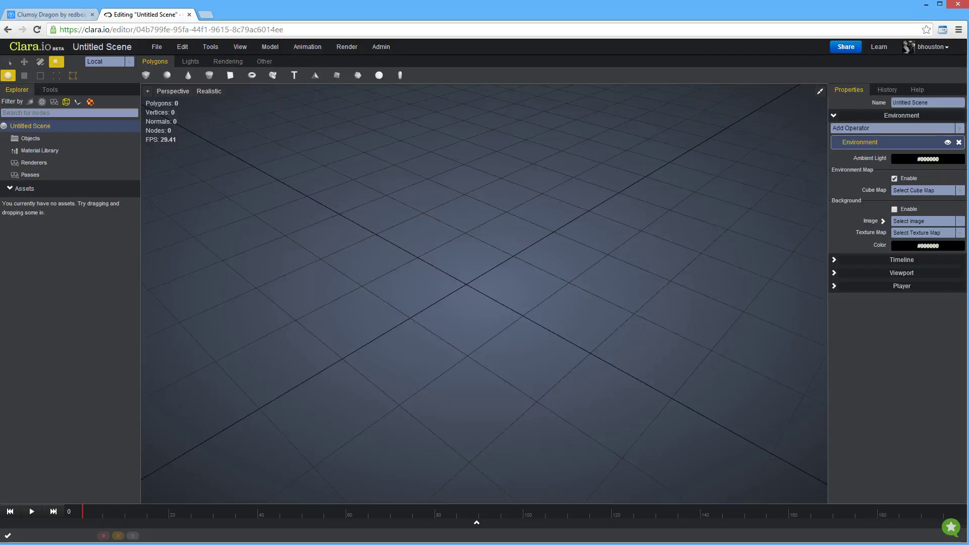
Import dragonSpike3_v50k.stl into the scene, select the dragon and switch to the four-viewport layout.
{"action": "left_click_drag", "start_coordinate": [10, 280], "coordinate": [265, 259]}
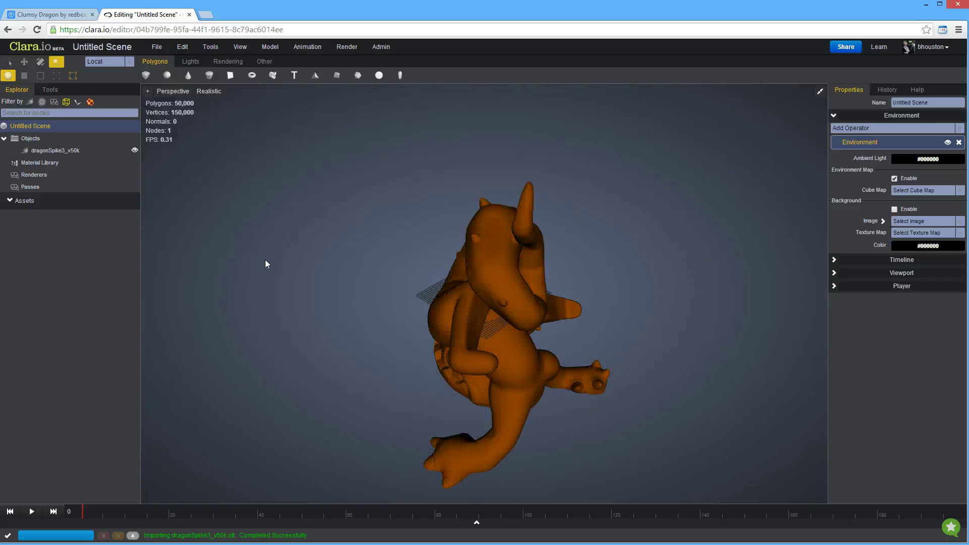
{"action": "left_click", "coordinate": [485, 232]}
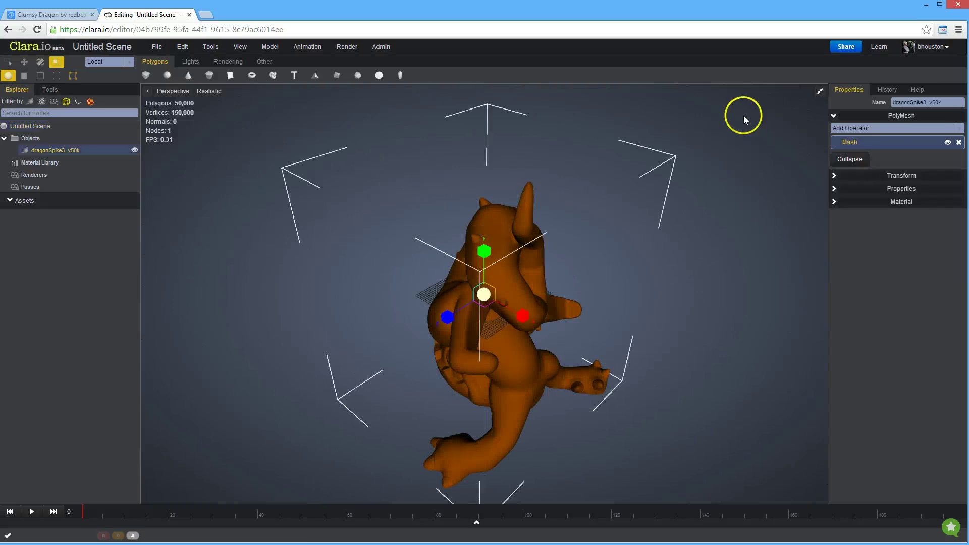
{"action": "left_click", "coordinate": [820, 93]}
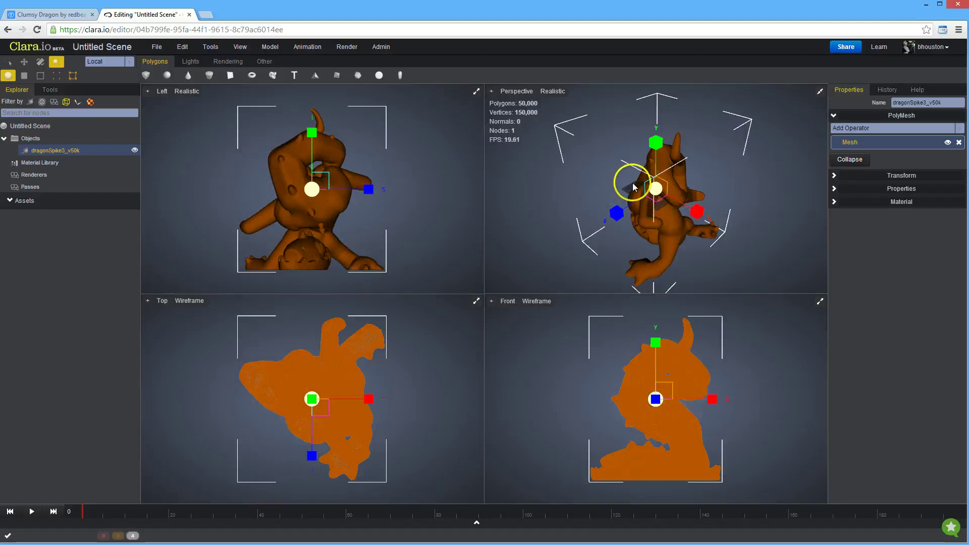
Scale the dragon mesh to 0.01 on the X, Y and Z axes.
{"action": "left_click", "coordinate": [886, 176]}
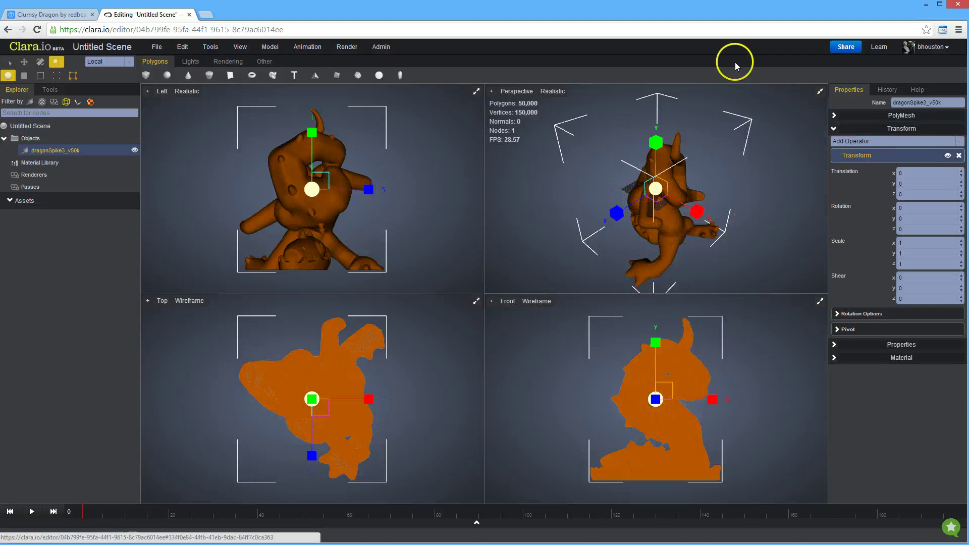
{"action": "left_click", "coordinate": [911, 243]}
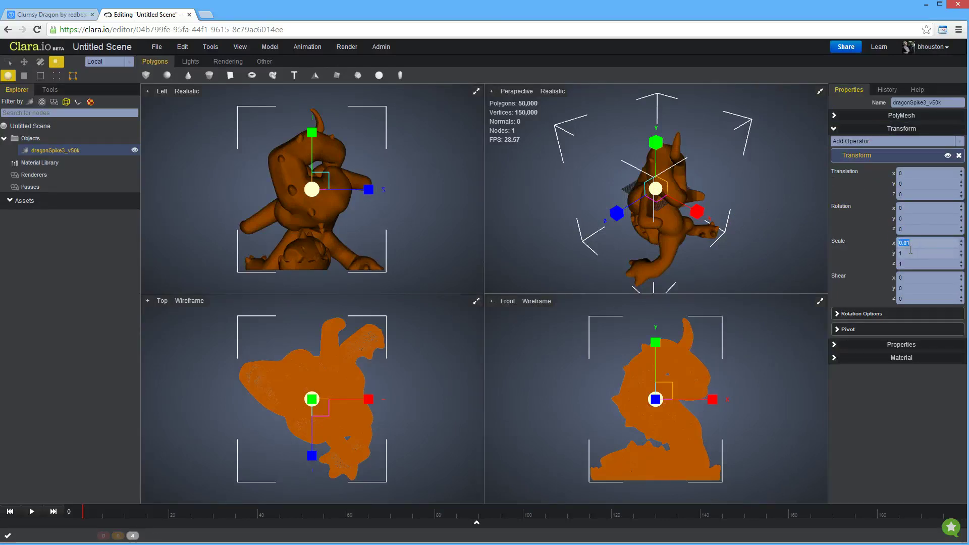
{"action": "key", "text": "Return"}
{"action": "left_click", "coordinate": [904, 264]}
{"action": "type", "text": "0.01"}
{"action": "key", "text": "Return"}
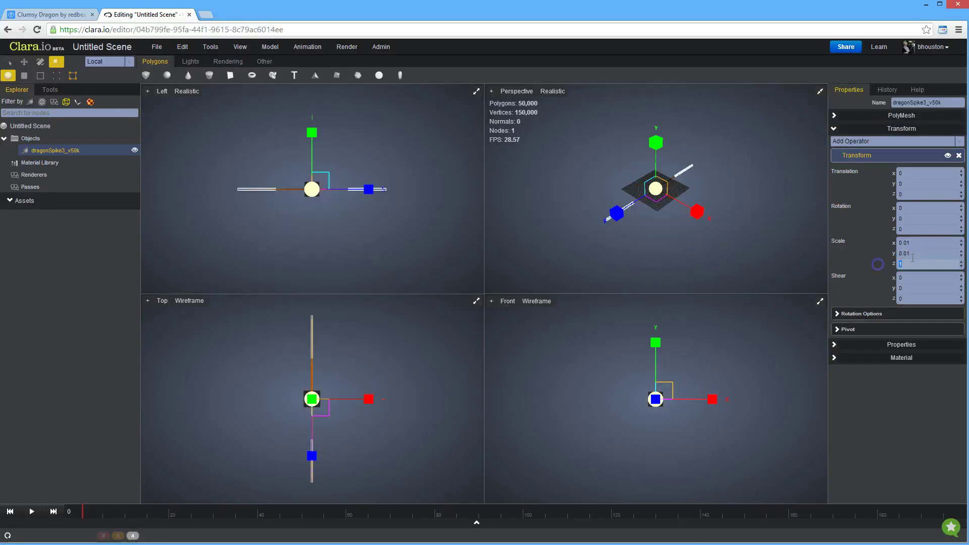
{"action": "left_click", "coordinate": [910, 254]}
{"action": "type", "text": "0.01ff"}
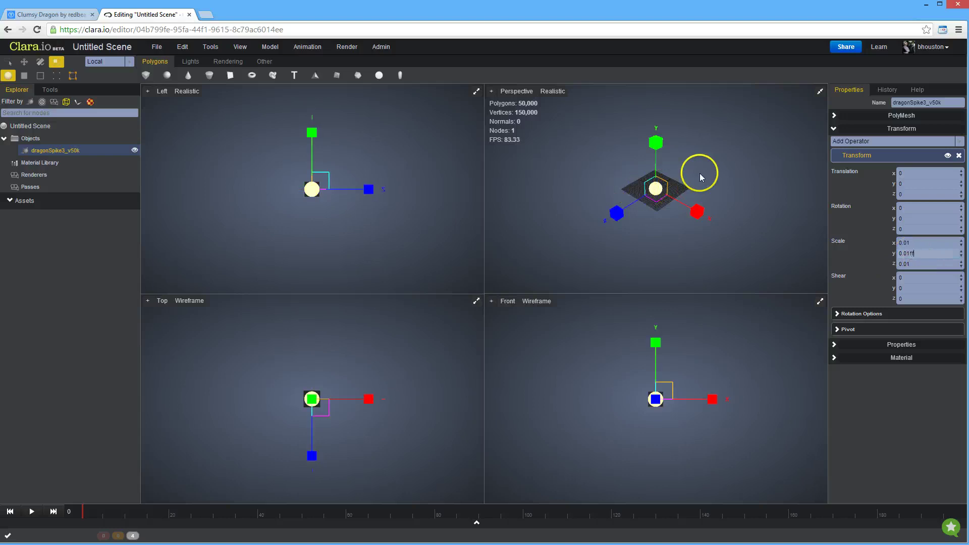
{"action": "left_click", "coordinate": [735, 186]}
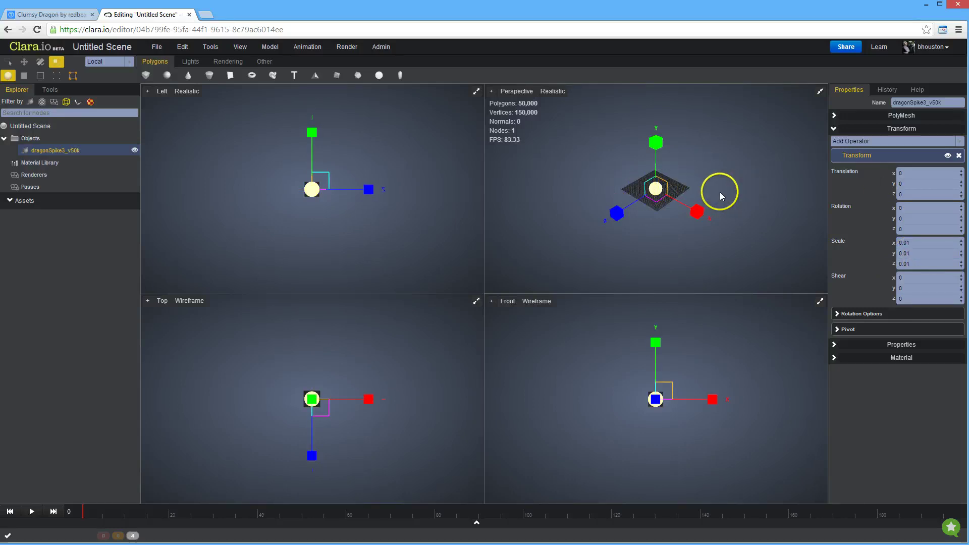
Move the dragon up along Y by about 0.57 so that its feet rest on the ground grid.
{"action": "key", "text": "f"}
{"action": "key", "text": "f"}
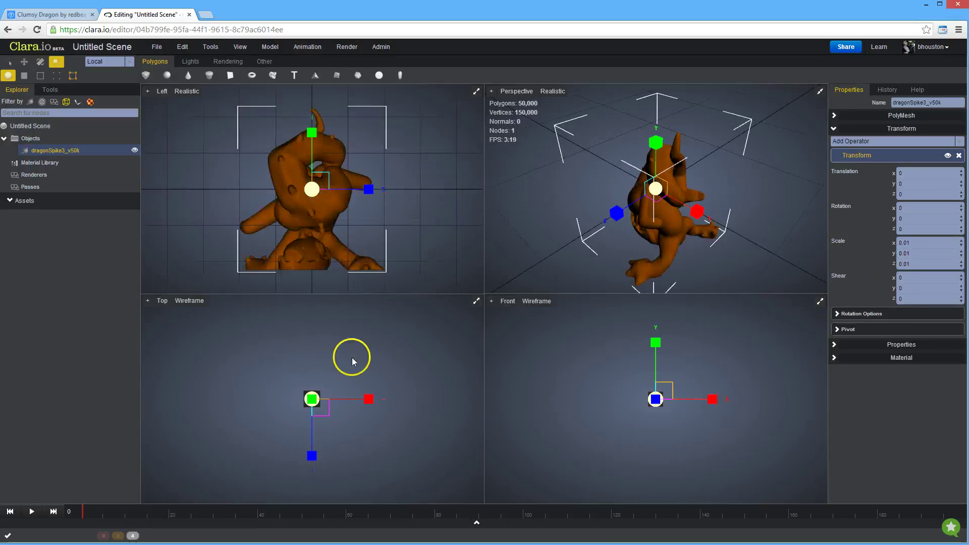
{"action": "key", "text": "f"}
{"action": "key", "text": "f"}
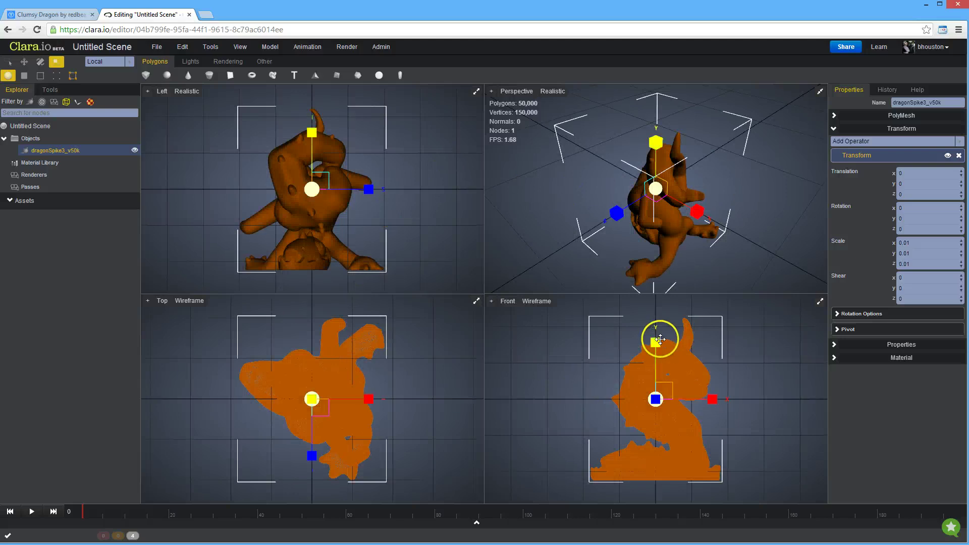
{"action": "key", "text": "w"}
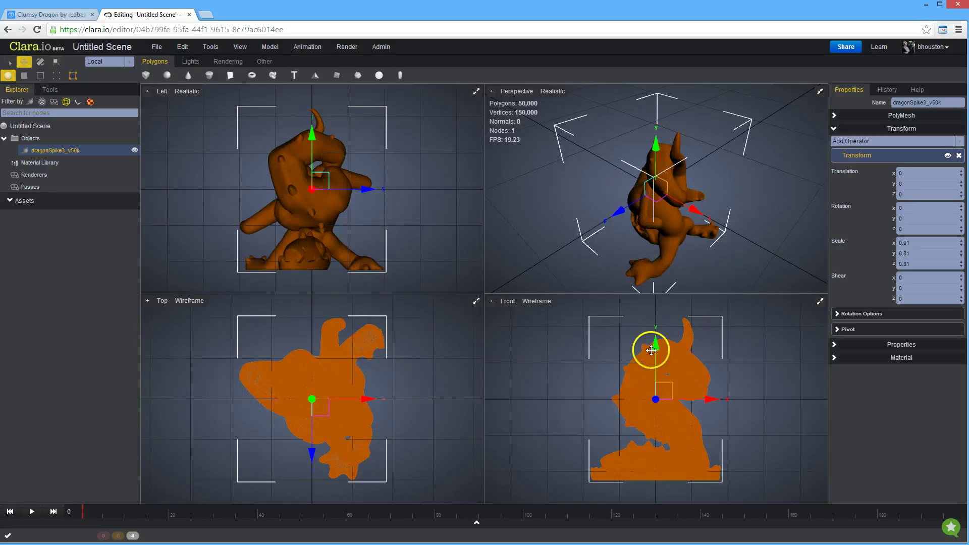
{"action": "left_click_drag", "start_coordinate": [654, 358], "coordinate": [651, 277]}
{"action": "left_click", "coordinate": [572, 393]}
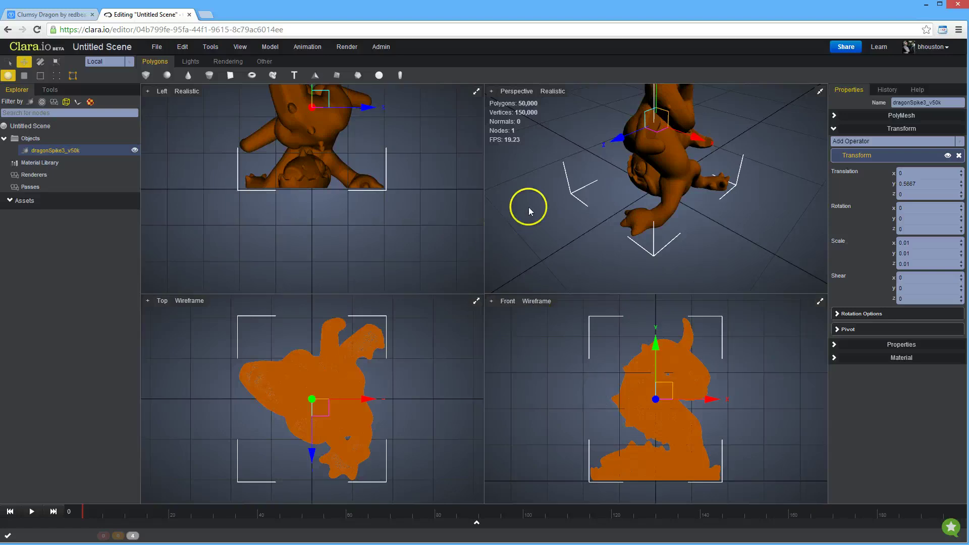
Add a polygon plane as the ground beneath the dragon.
{"action": "left_click_drag", "start_coordinate": [528, 207], "coordinate": [619, 163], "text": "alt"}
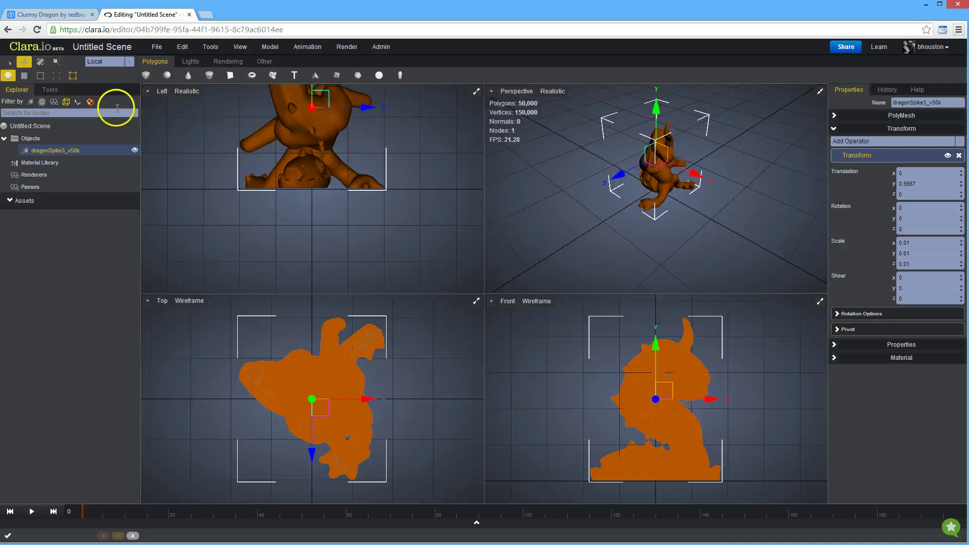
{"action": "left_click", "coordinate": [231, 76]}
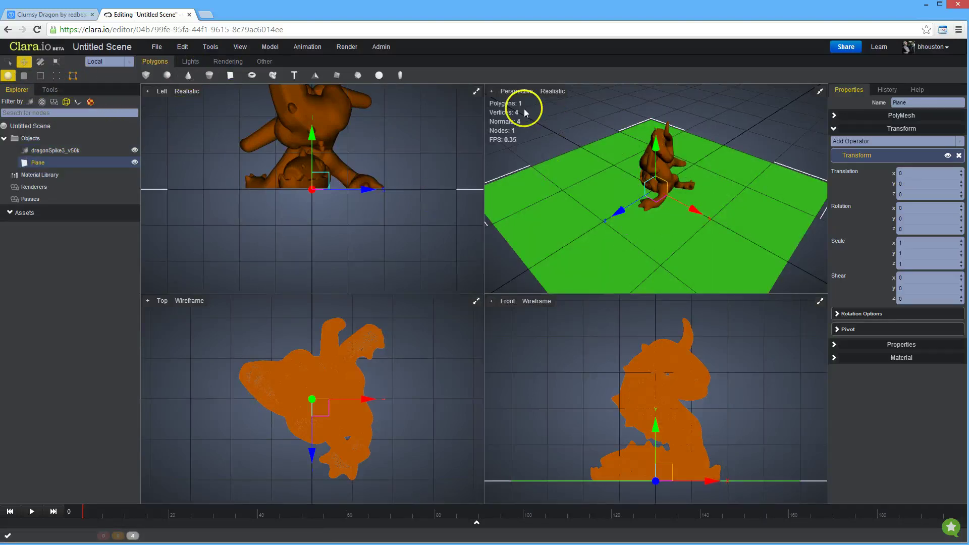
Match the perspective view to the Clumsy Dragon reference picture on Thingiverse and create a view camera from that angle.
{"action": "middle_click_drag", "start_coordinate": [632, 167], "coordinate": [668, 150]}
{"action": "scroll", "coordinate": [663, 155], "scroll_direction": "up", "scroll_amount": 10}
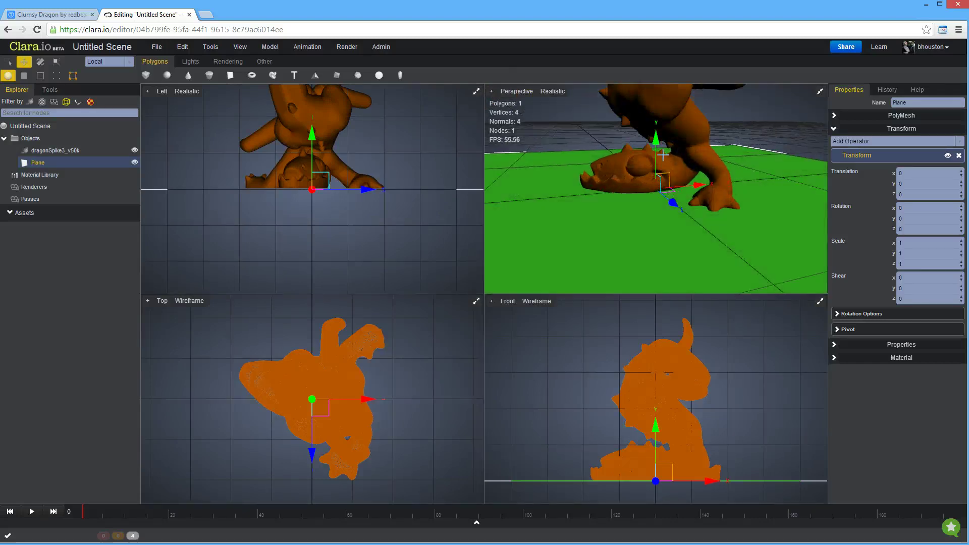
{"action": "scroll", "coordinate": [654, 206], "scroll_direction": "down", "scroll_amount": 5}
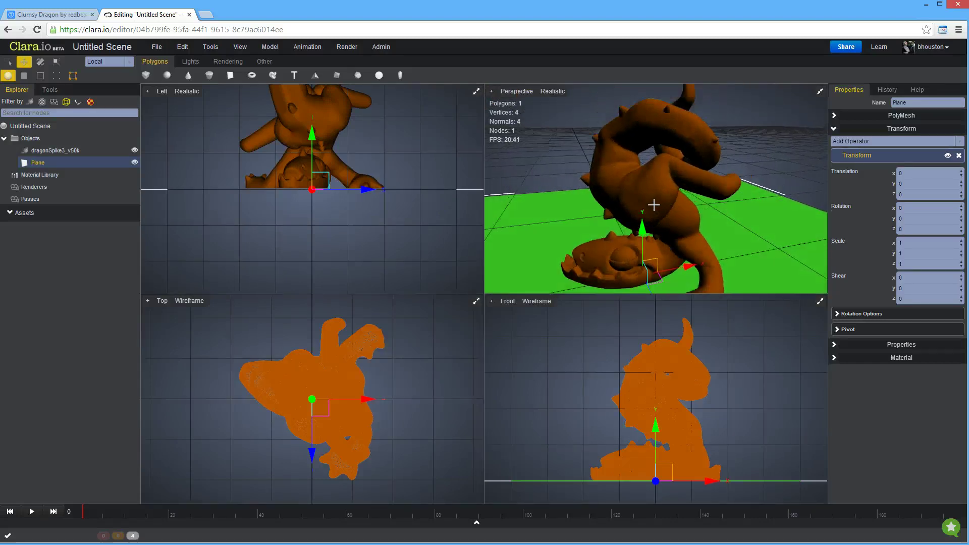
{"action": "left_click", "coordinate": [65, 17]}
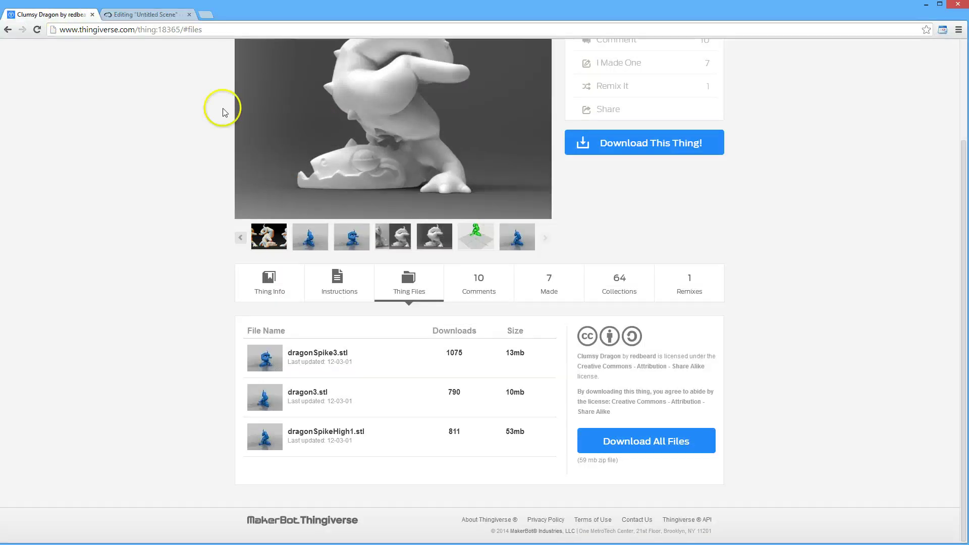
{"action": "scroll", "coordinate": [221, 108], "scroll_direction": "up", "scroll_amount": 3}
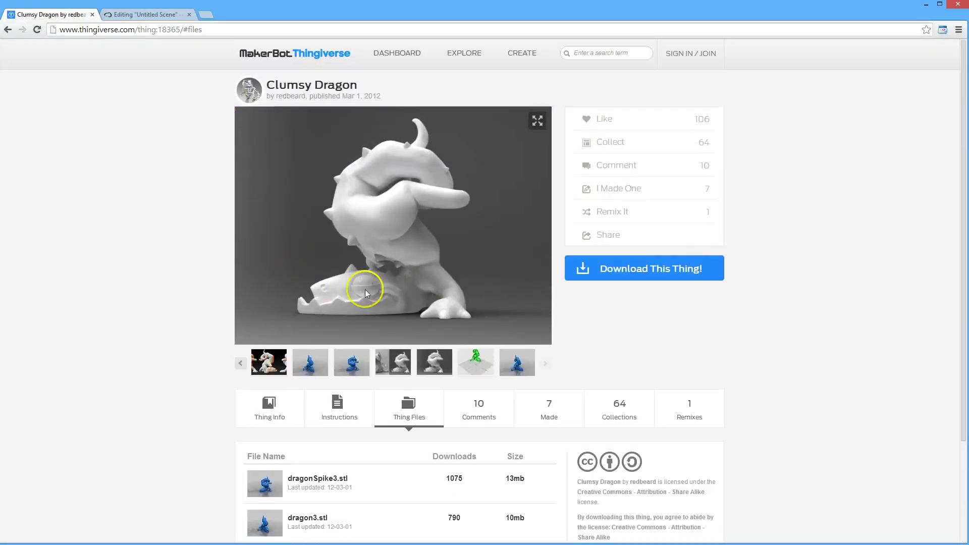
{"action": "left_click", "coordinate": [147, 14]}
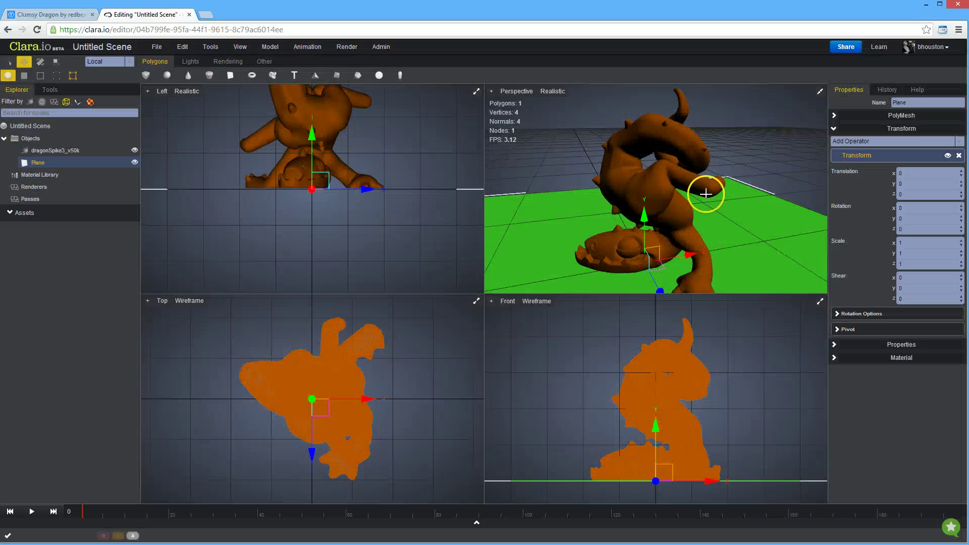
{"action": "middle_click_drag", "start_coordinate": [658, 204], "coordinate": [655, 196]}
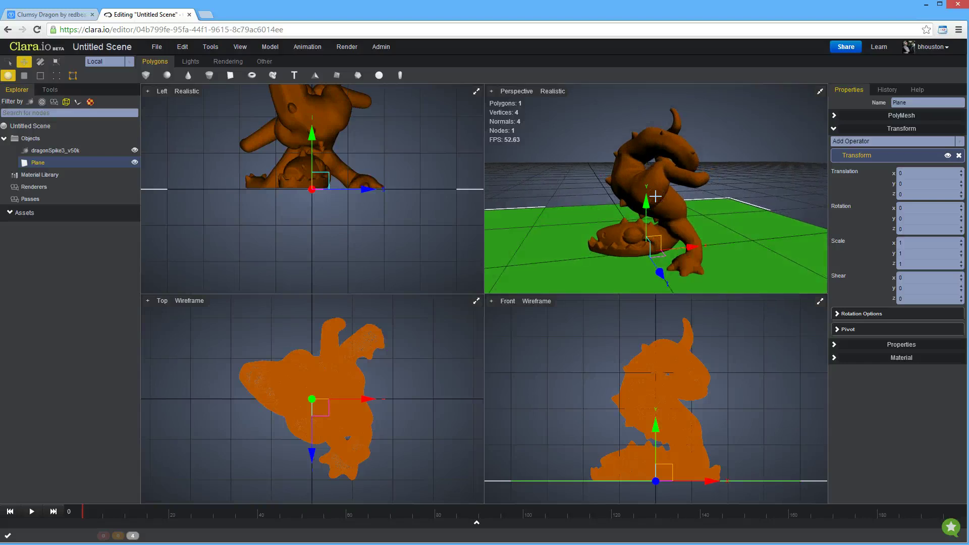
{"action": "mouse_move", "coordinate": [656, 197]}
{"action": "middle_mouse_down"}
{"action": "mouse_move", "coordinate": [647, 187]}
{"action": "mouse_move", "coordinate": [652, 200]}
{"action": "middle_mouse_up"}
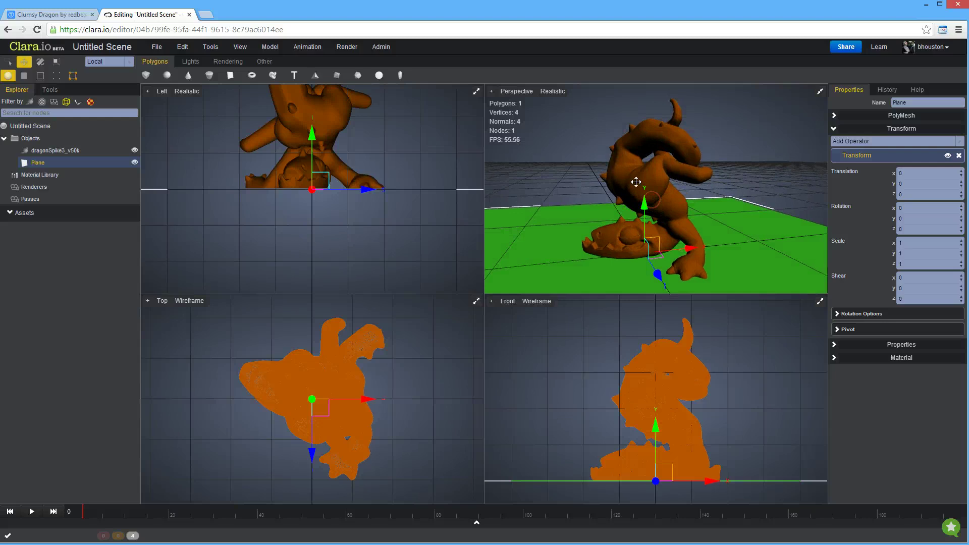
{"action": "left_click", "coordinate": [491, 92]}
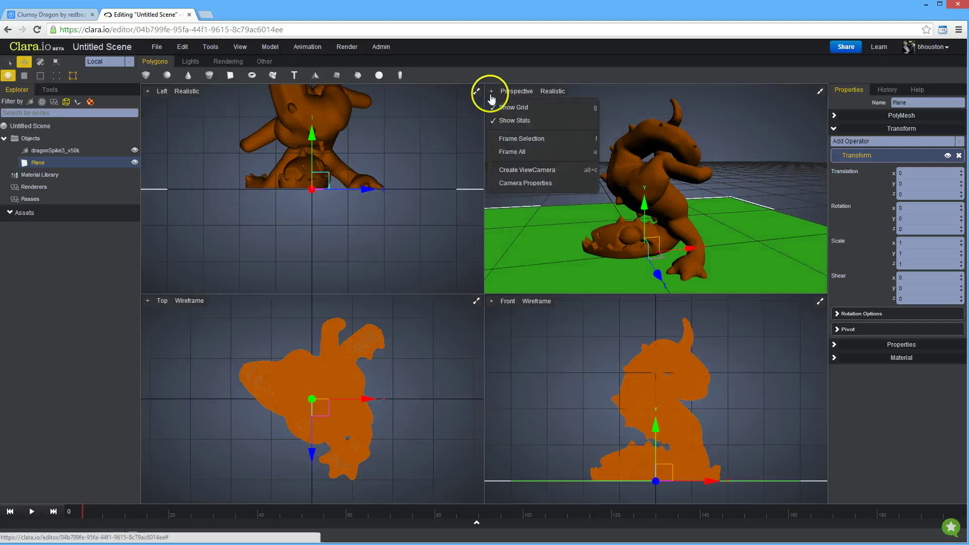
{"action": "left_click", "coordinate": [525, 170]}
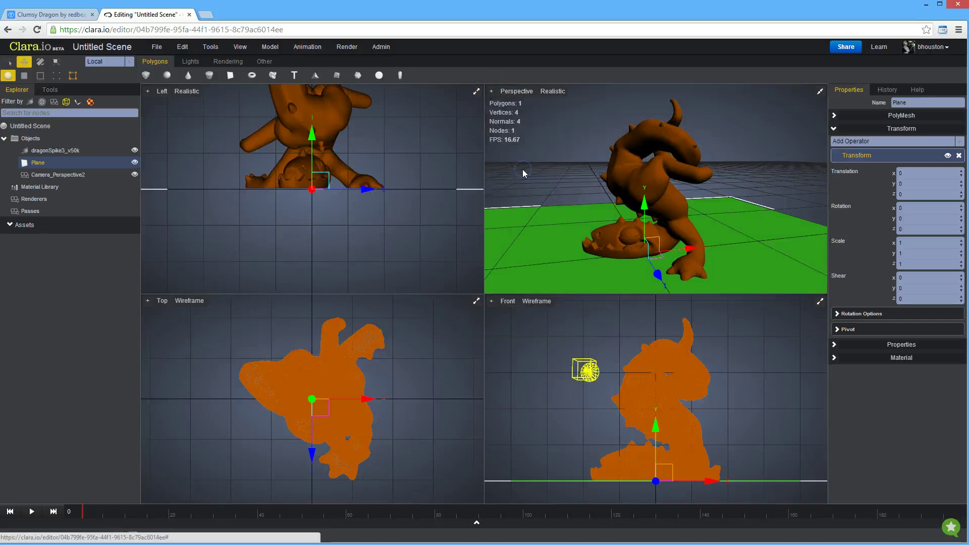
Show the view through Camera_Perspective2 in both the Perspective and the Left viewports.
{"action": "left_click", "coordinate": [523, 96]}
{"action": "mouse_move", "coordinate": [554, 106]}
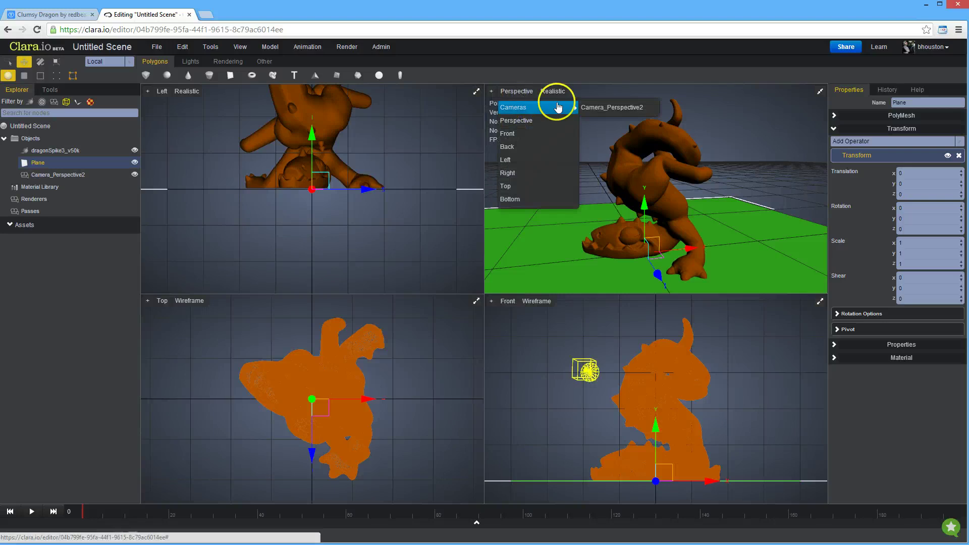
{"action": "left_click", "coordinate": [599, 108]}
{"action": "left_click", "coordinate": [161, 91]}
{"action": "mouse_move", "coordinate": [173, 106]}
{"action": "left_click", "coordinate": [255, 107]}
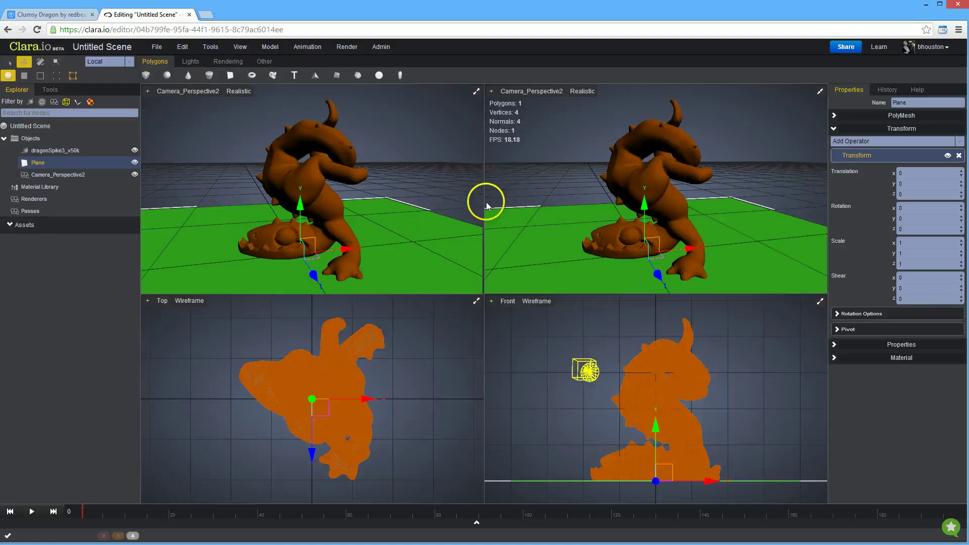
Create two V-Ray Standard materials in the Material Library.
{"action": "left_click", "coordinate": [44, 187]}
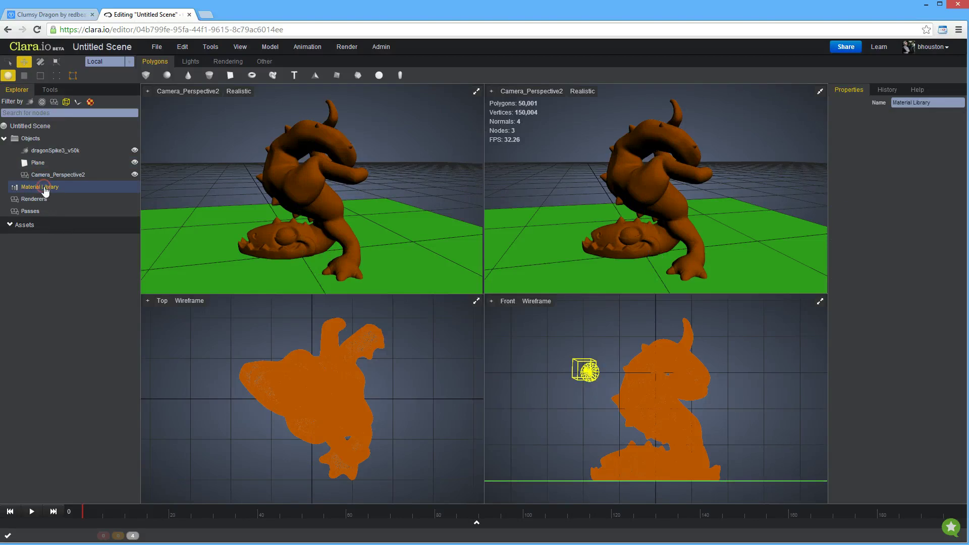
{"action": "right_click", "coordinate": [45, 190]}
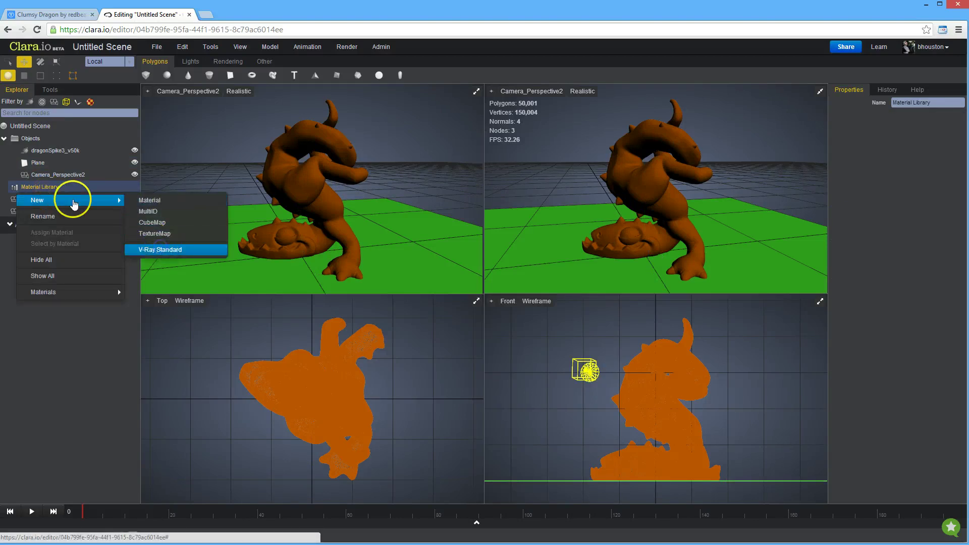
{"action": "left_click", "coordinate": [73, 203]}
{"action": "left_click", "coordinate": [53, 188]}
{"action": "right_click", "coordinate": [60, 190]}
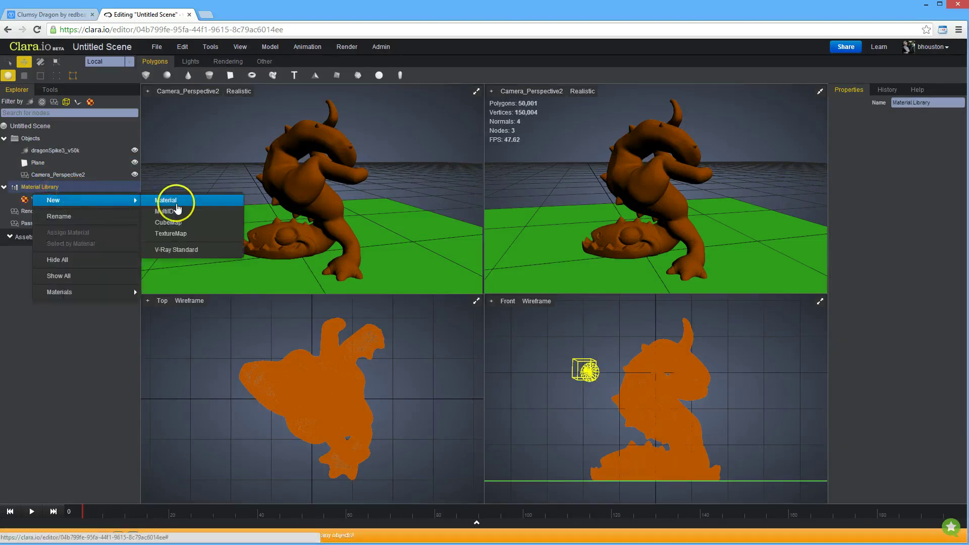
{"action": "left_click", "coordinate": [181, 250]}
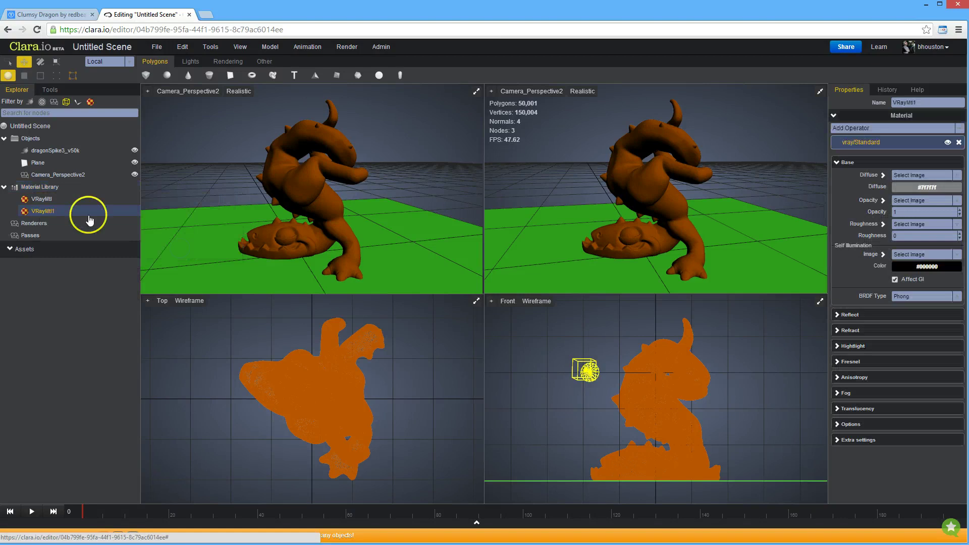
Rename the two V-Ray materials in the Material Library as VR_White and VR_Gray.
{"action": "double_click", "coordinate": [47, 198]}
{"action": "key", "text": "BackSpace"}
{"action": "key", "text": "BackSpace"}
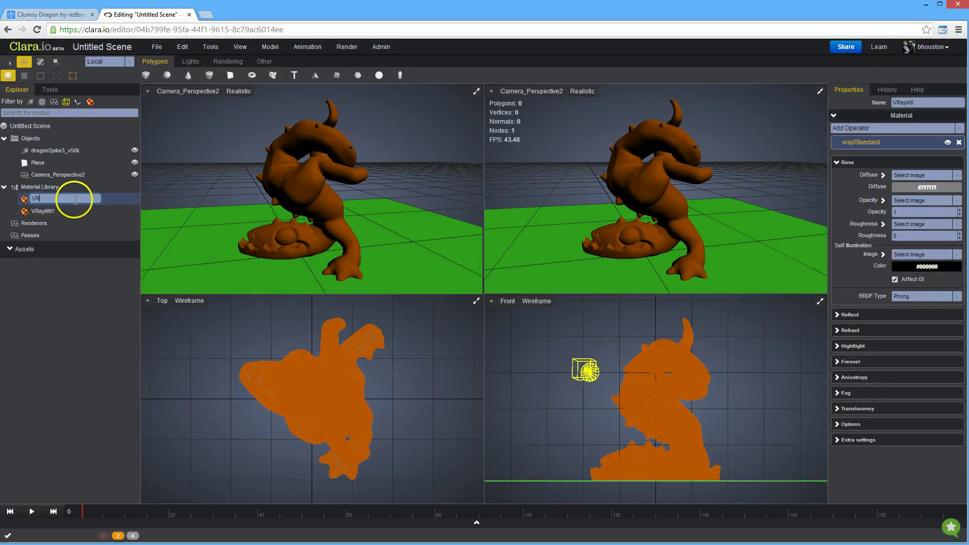
{"action": "type", "text": "_White"}
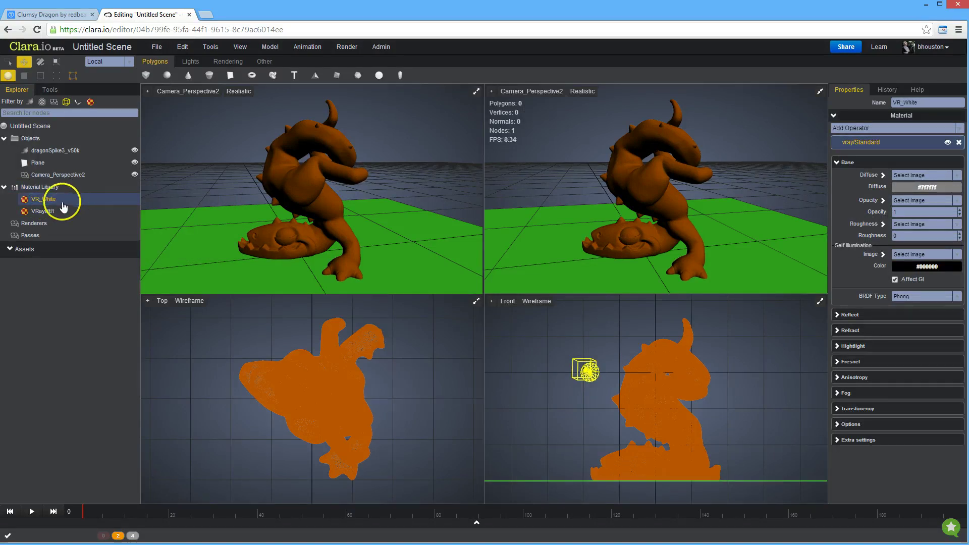
{"action": "left_click", "coordinate": [91, 212]}
{"action": "double_click", "coordinate": [115, 214]}
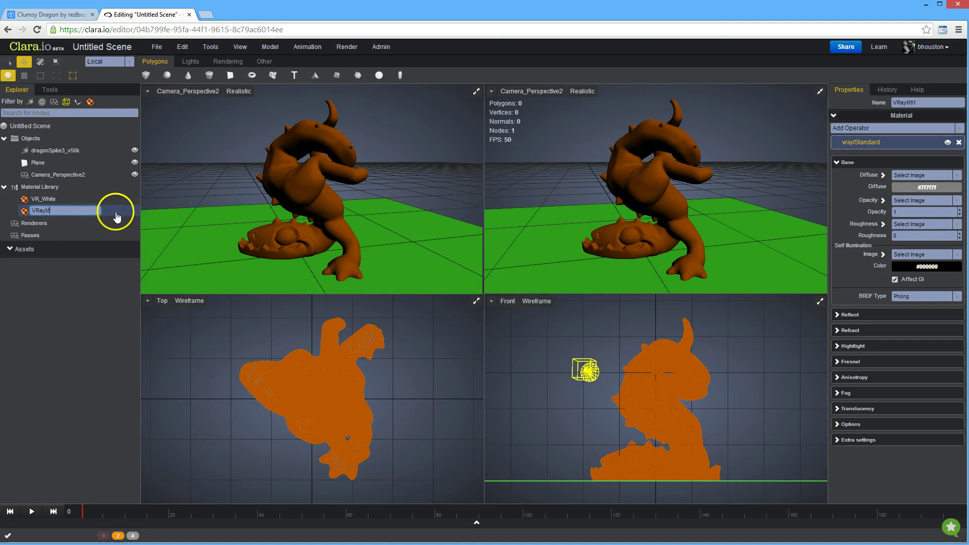
{"action": "left_click", "coordinate": [117, 216]}
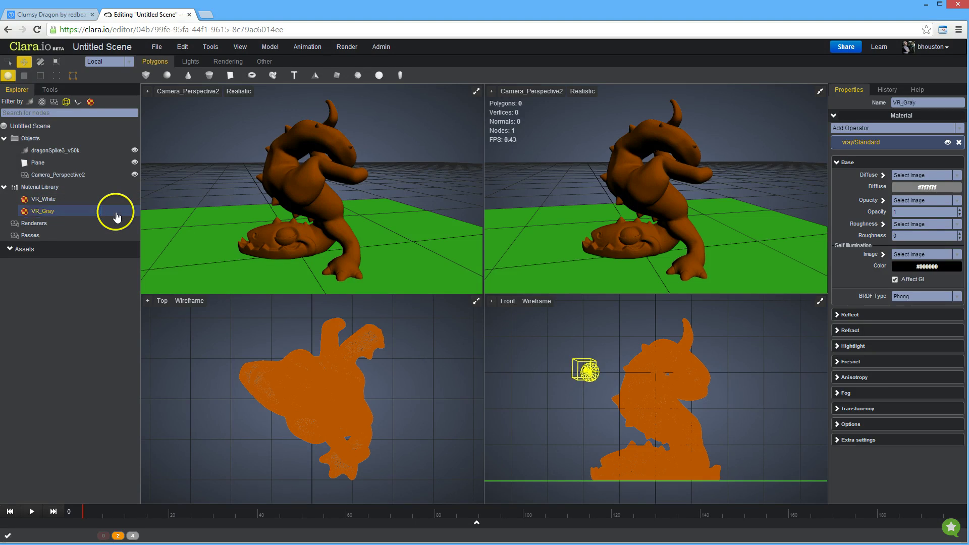
Assign VR_Gray to the ground plane and set the material's diffuse color to dark gray #595959.
{"action": "left_click_drag", "start_coordinate": [33, 167], "coordinate": [49, 211]}
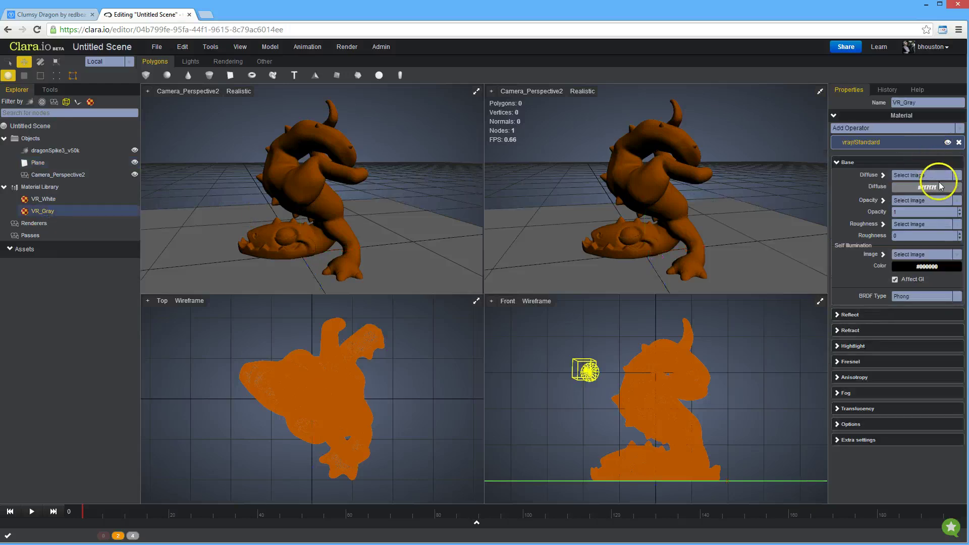
{"action": "left_click", "coordinate": [937, 187]}
{"action": "left_click", "coordinate": [894, 228]}
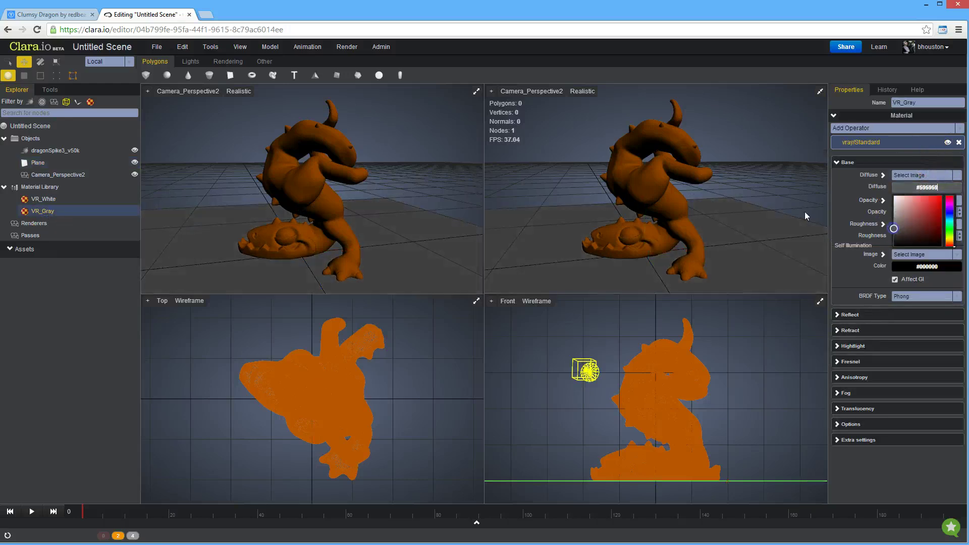
Assign VR_White to the dragon and set the material's diffuse color to light gray #d6d6d6.
{"action": "left_click", "coordinate": [53, 151]}
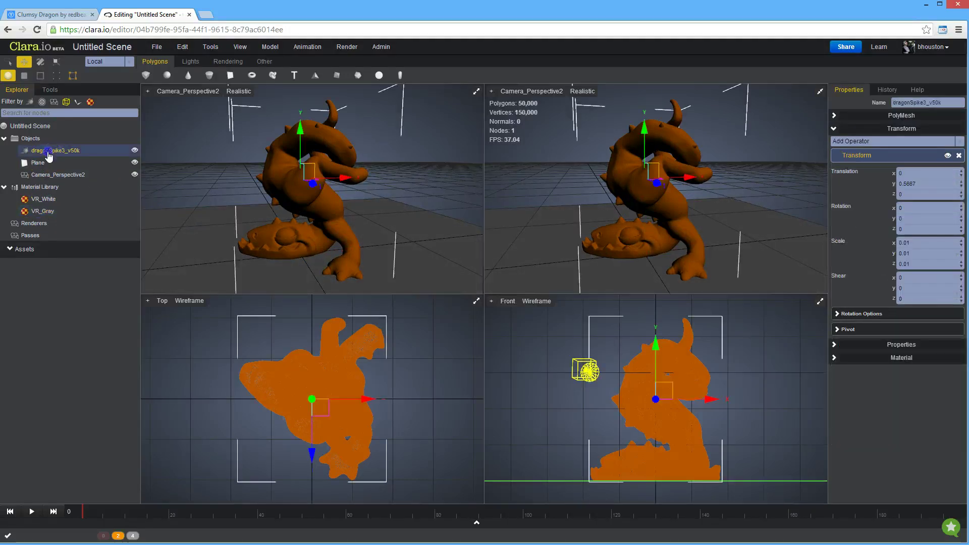
{"action": "left_click", "coordinate": [47, 200]}
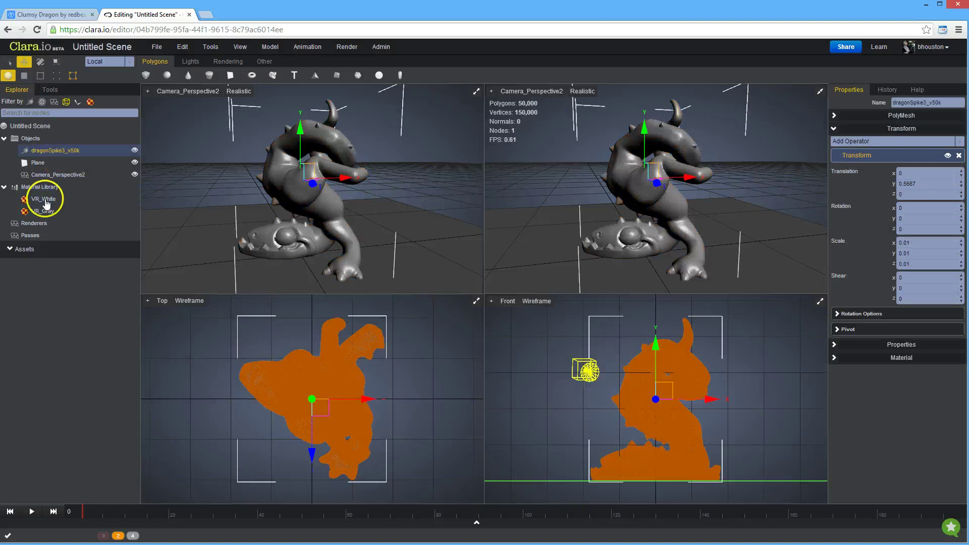
{"action": "left_click", "coordinate": [949, 187]}
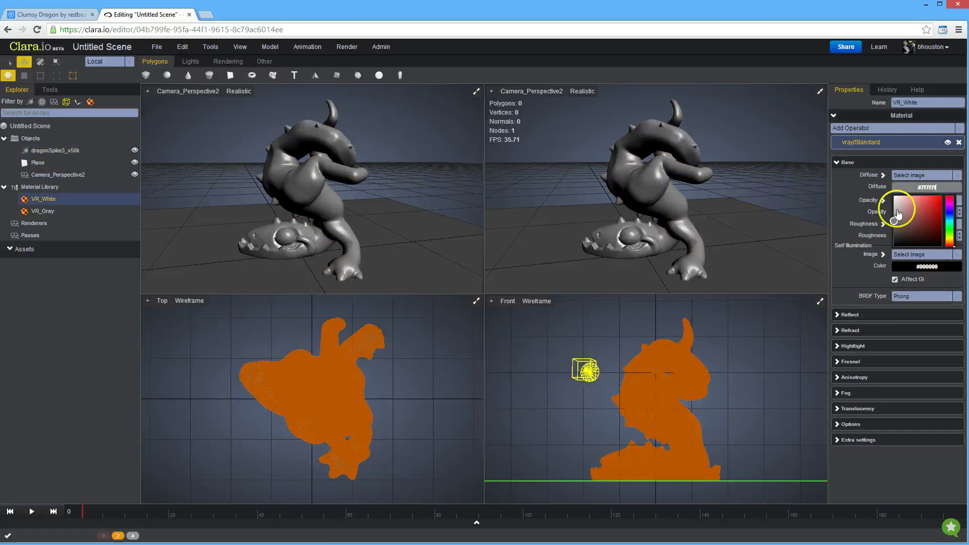
{"action": "left_click", "coordinate": [894, 202]}
{"action": "left_click_drag", "start_coordinate": [894, 202], "coordinate": [894, 205]}
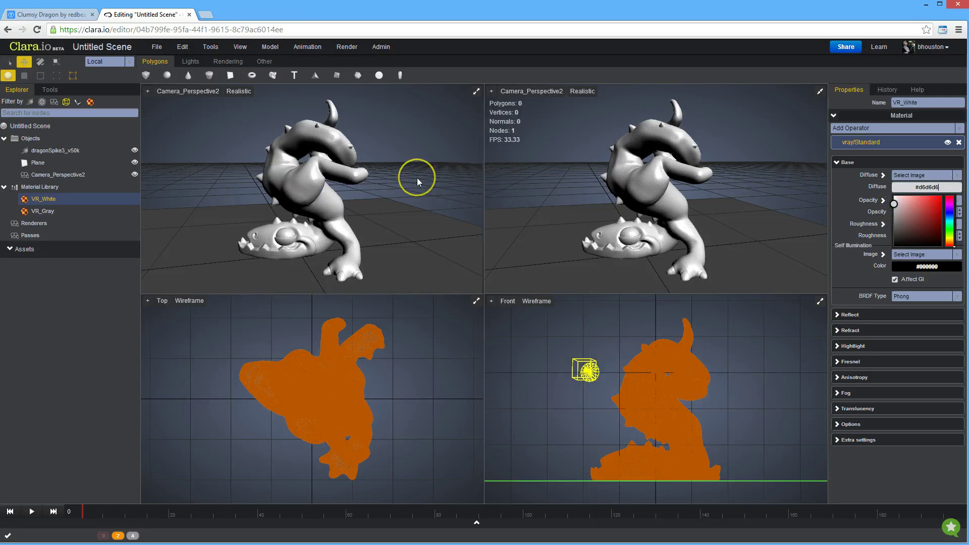
Add a CleanPolyMesh operator to the dragon mesh and enable removal of duplicate vertices.
{"action": "left_click", "coordinate": [282, 166]}
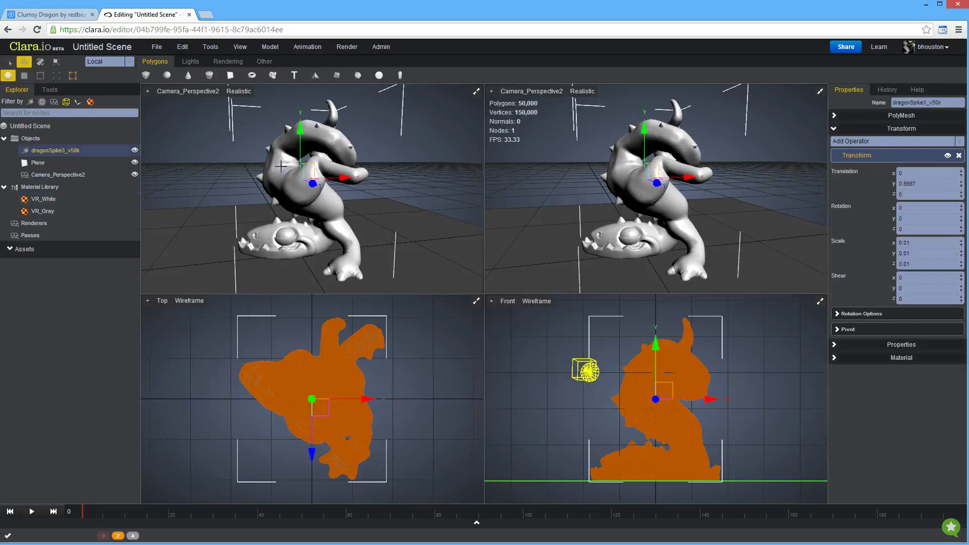
{"action": "left_click", "coordinate": [898, 126]}
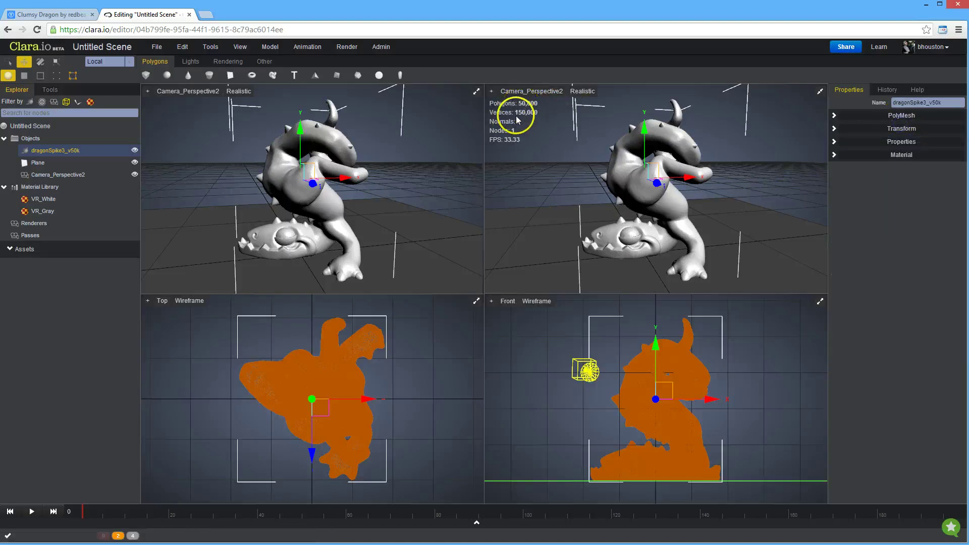
{"action": "left_click", "coordinate": [954, 117]}
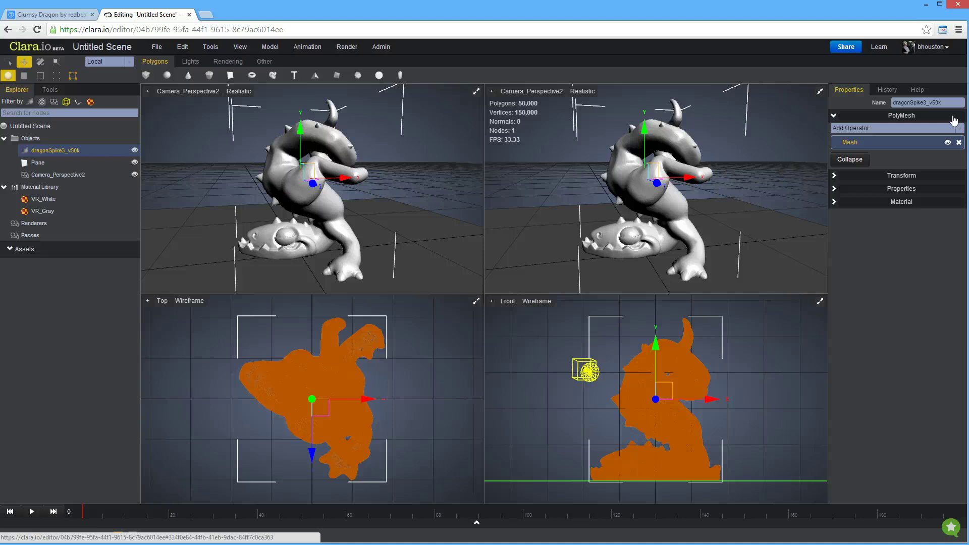
{"action": "left_click", "coordinate": [955, 131]}
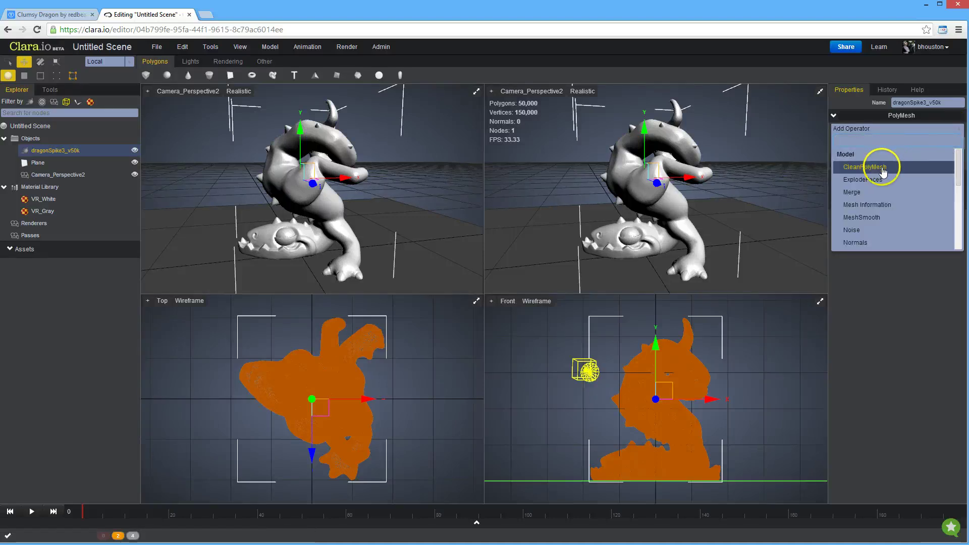
{"action": "left_click", "coordinate": [882, 167]}
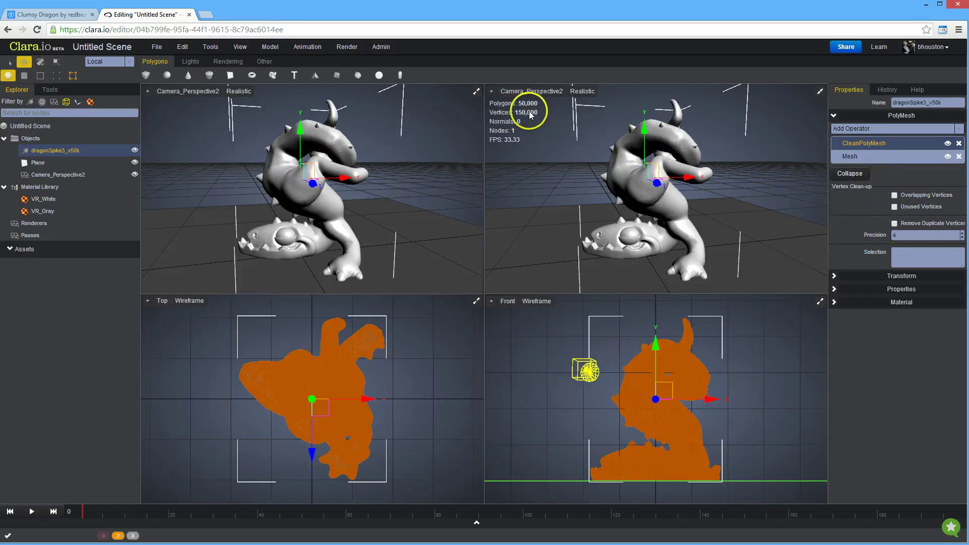
{"action": "left_click", "coordinate": [895, 224]}
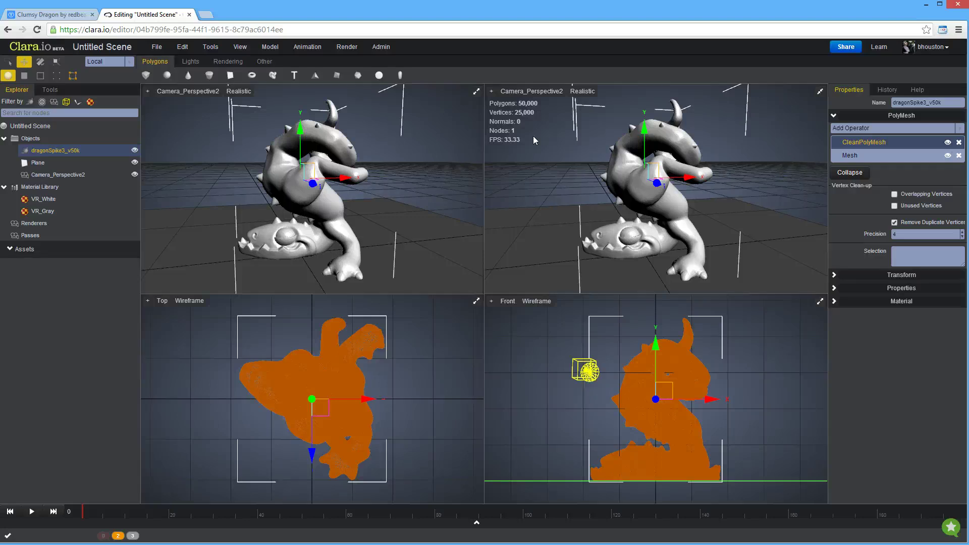
Apply Auto Smooth normals to the dragon mesh and inspect its surface shading up close.
{"action": "scroll", "coordinate": [619, 193], "scroll_direction": "up", "scroll_amount": 8}
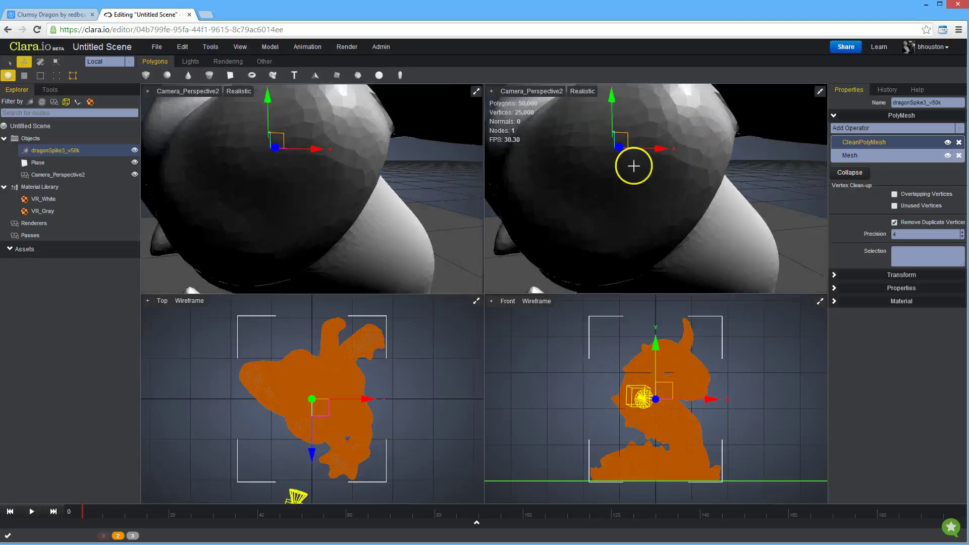
{"action": "scroll", "coordinate": [702, 227], "scroll_direction": "down", "scroll_amount": 8}
{"action": "scroll", "coordinate": [667, 180], "scroll_direction": "down", "scroll_amount": 3}
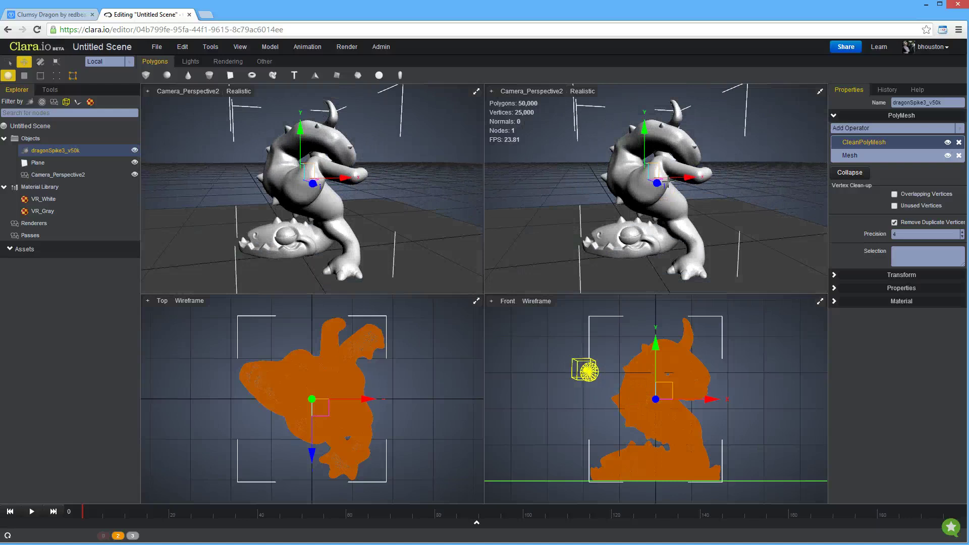
{"action": "left_click", "coordinate": [959, 129]}
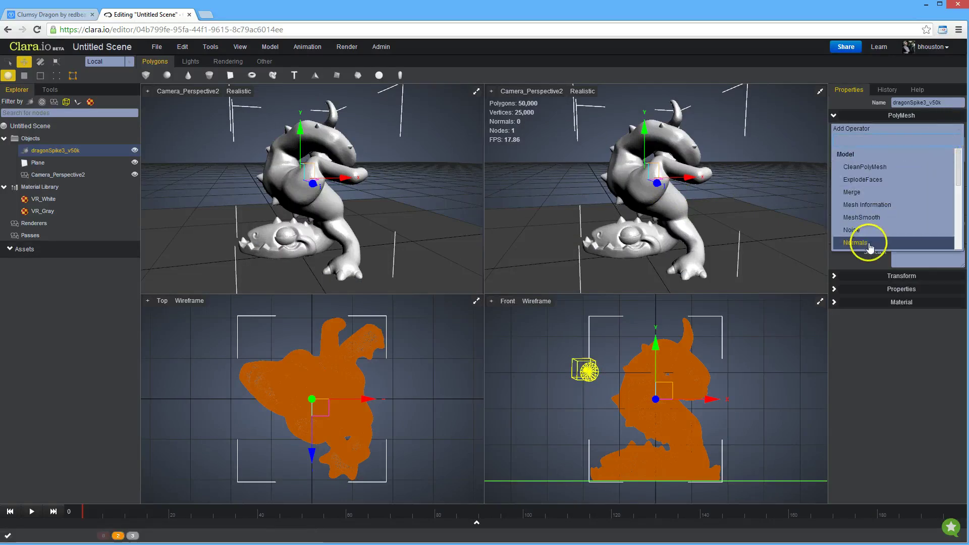
{"action": "left_click", "coordinate": [836, 242]}
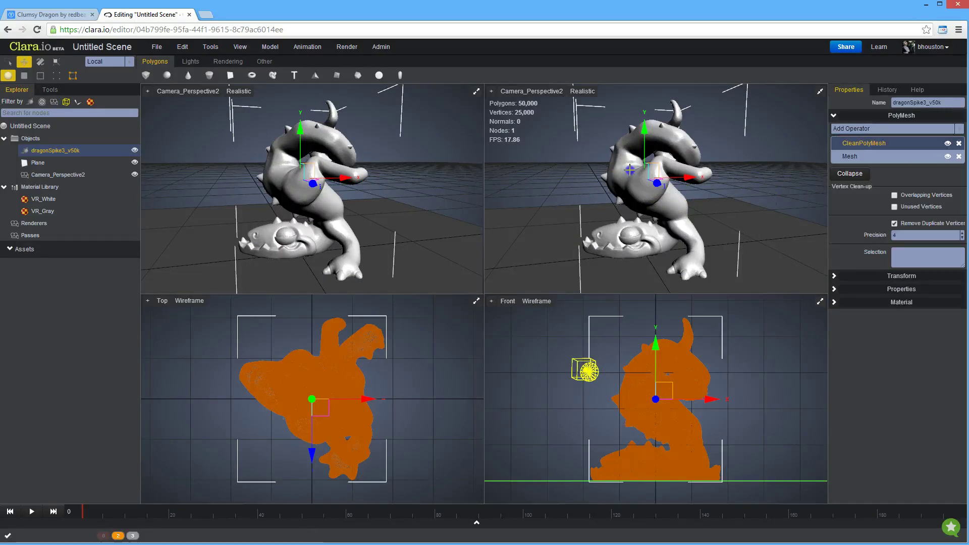
{"action": "left_click", "coordinate": [49, 90]}
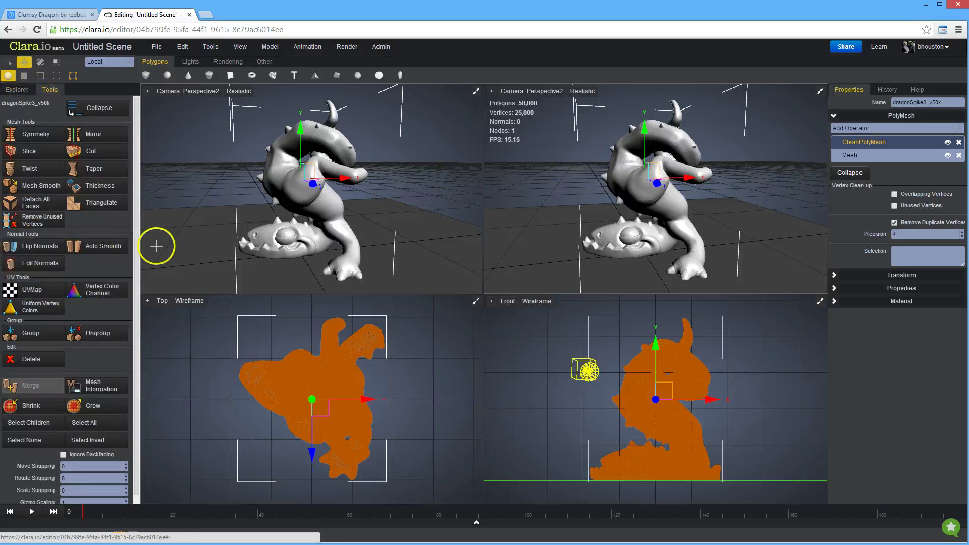
{"action": "left_click", "coordinate": [109, 246]}
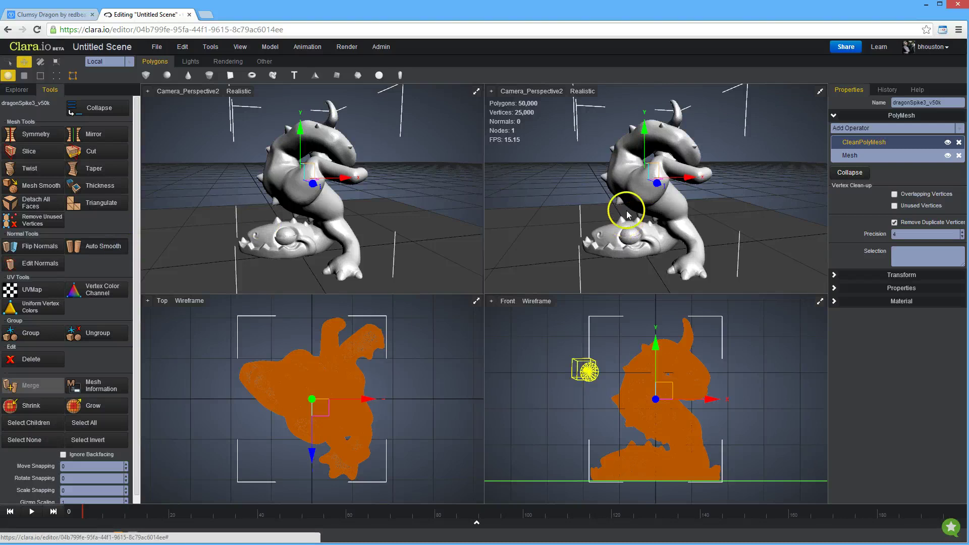
{"action": "scroll", "coordinate": [637, 169], "scroll_direction": "up", "scroll_amount": 6}
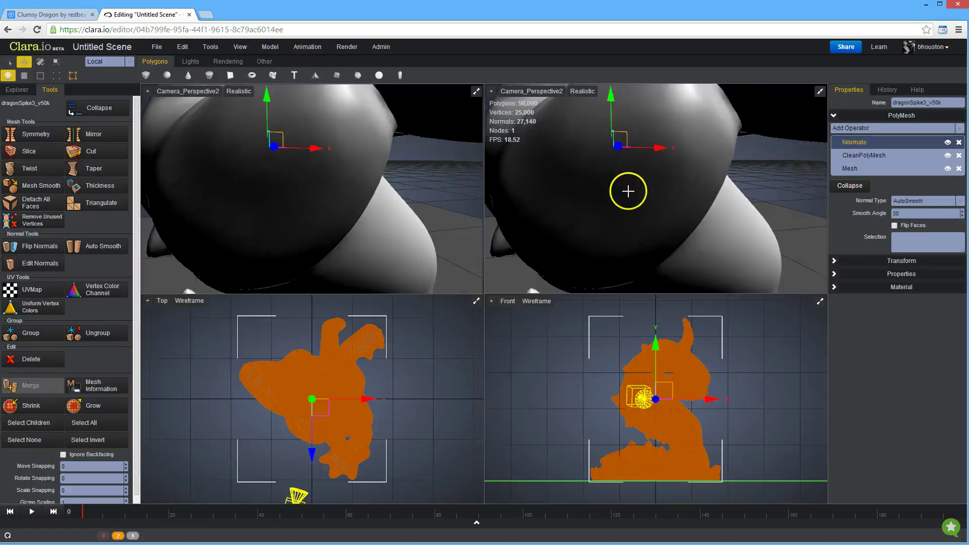
{"action": "scroll", "coordinate": [628, 191], "scroll_direction": "down", "scroll_amount": 4}
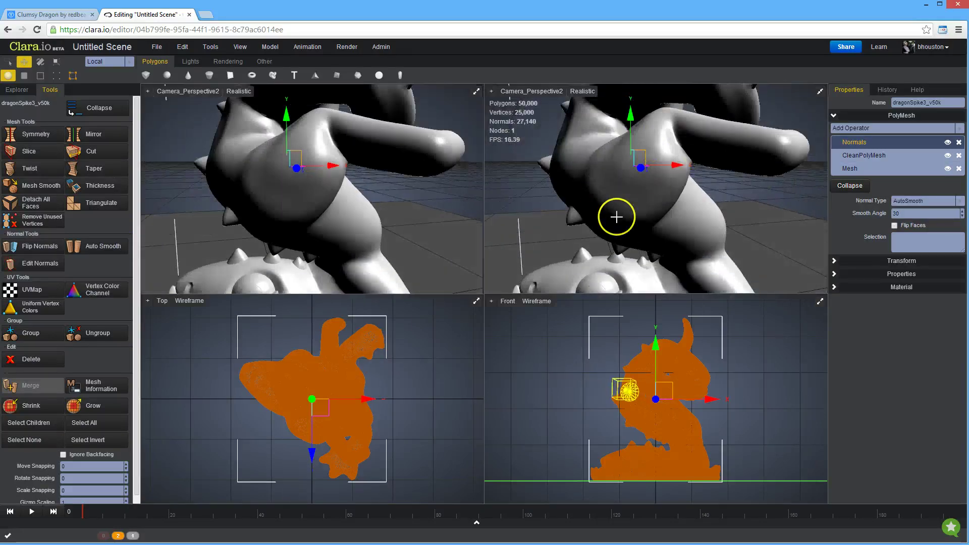
{"action": "scroll", "coordinate": [613, 237], "scroll_direction": "down", "scroll_amount": 2}
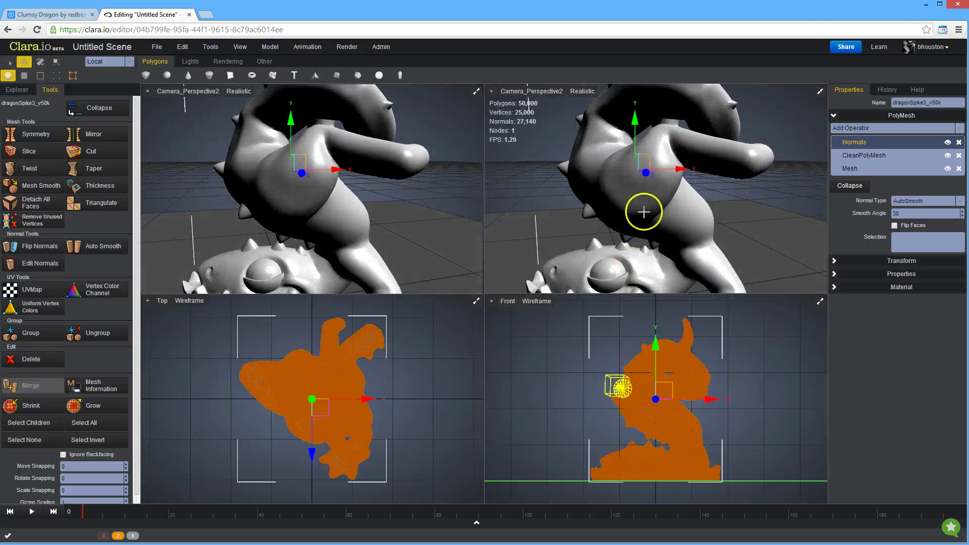
{"action": "mouse_move", "coordinate": [641, 232]}
{"action": "left_mouse_down"}
{"action": "mouse_move", "coordinate": [748, 208]}
{"action": "mouse_move", "coordinate": [714, 197]}
{"action": "left_mouse_up"}
{"action": "scroll", "coordinate": [713, 198], "scroll_direction": "down", "scroll_amount": 3}
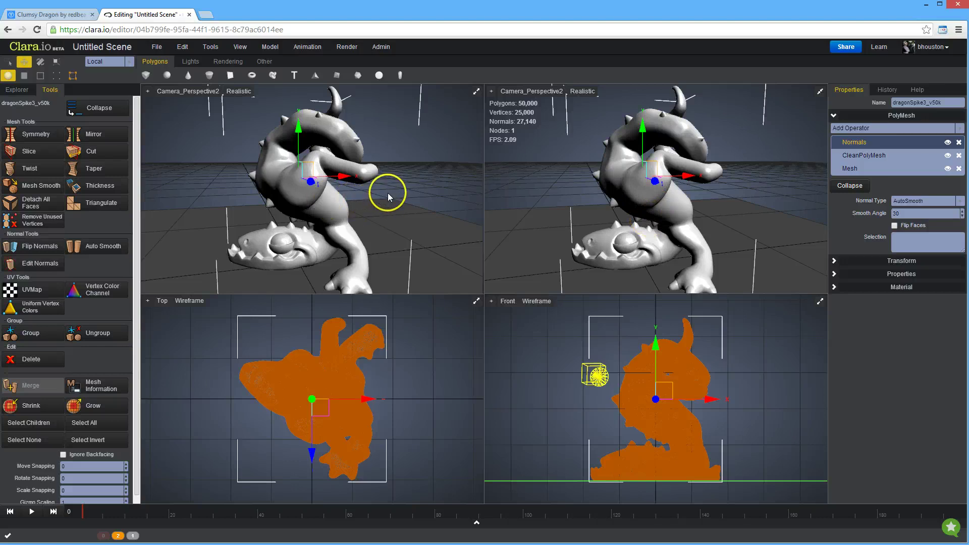
Check the backdrop in the Clumsy Dragon reference picture on Thingiverse, and return to the Clara.io scene.
{"action": "scroll", "coordinate": [364, 361], "scroll_direction": "down", "scroll_amount": 5}
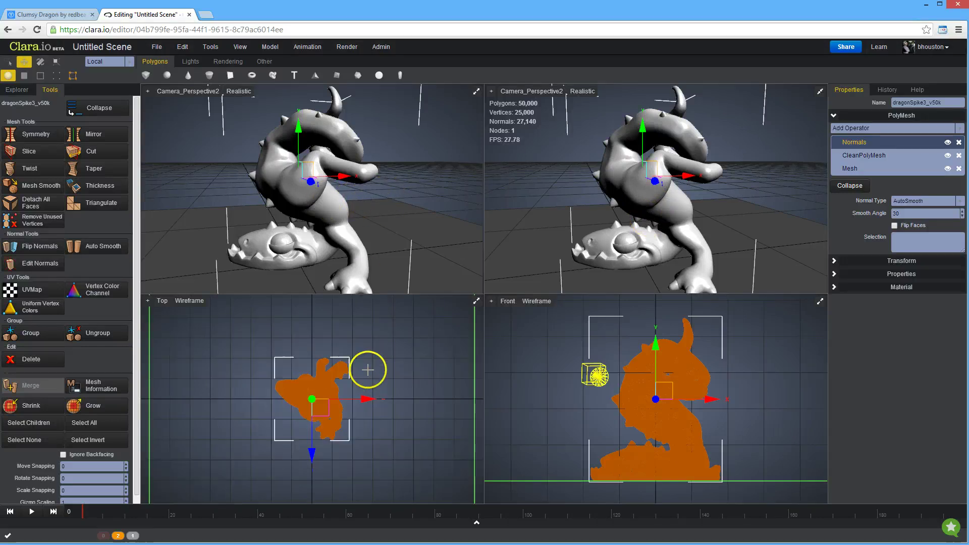
{"action": "scroll", "coordinate": [367, 370], "scroll_direction": "down", "scroll_amount": 3}
{"action": "left_click", "coordinate": [385, 323]}
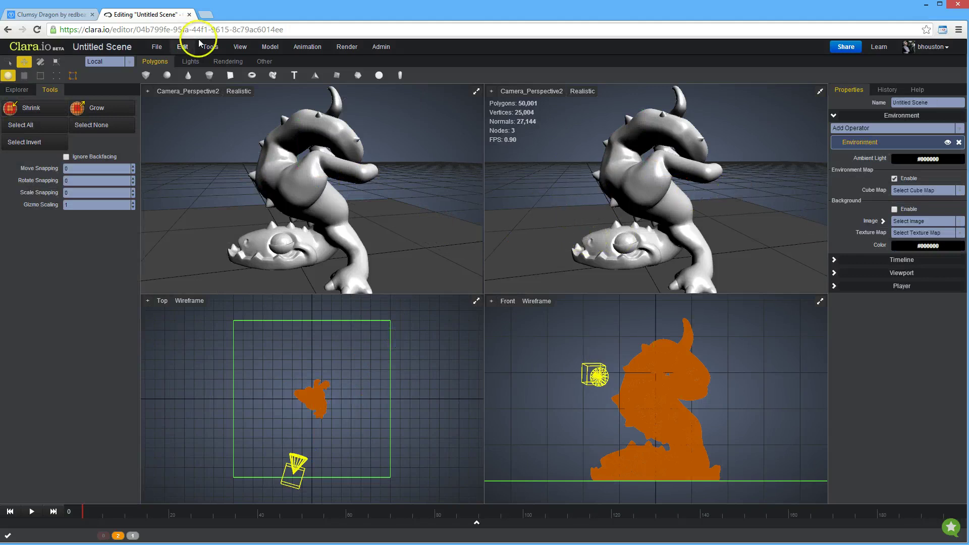
{"action": "left_click", "coordinate": [53, 14]}
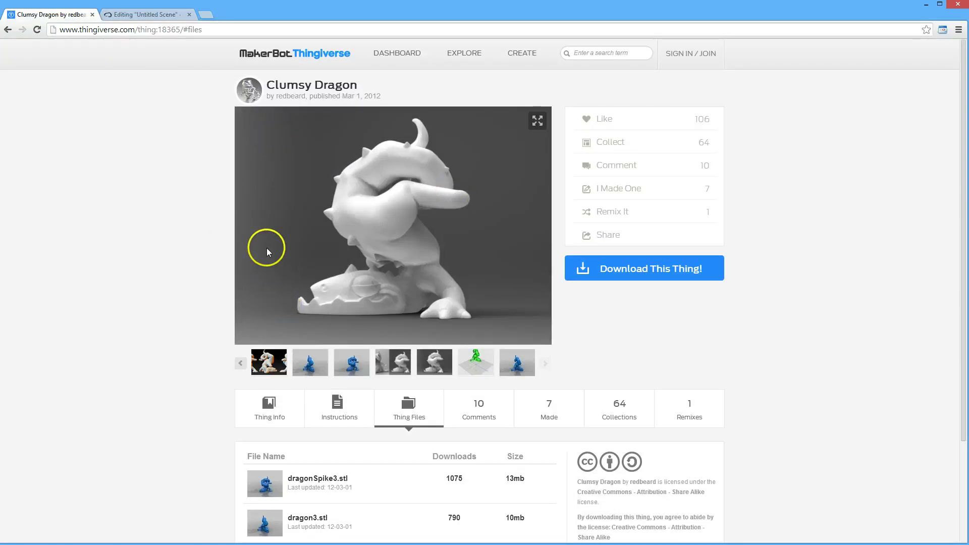
{"action": "left_click", "coordinate": [146, 14]}
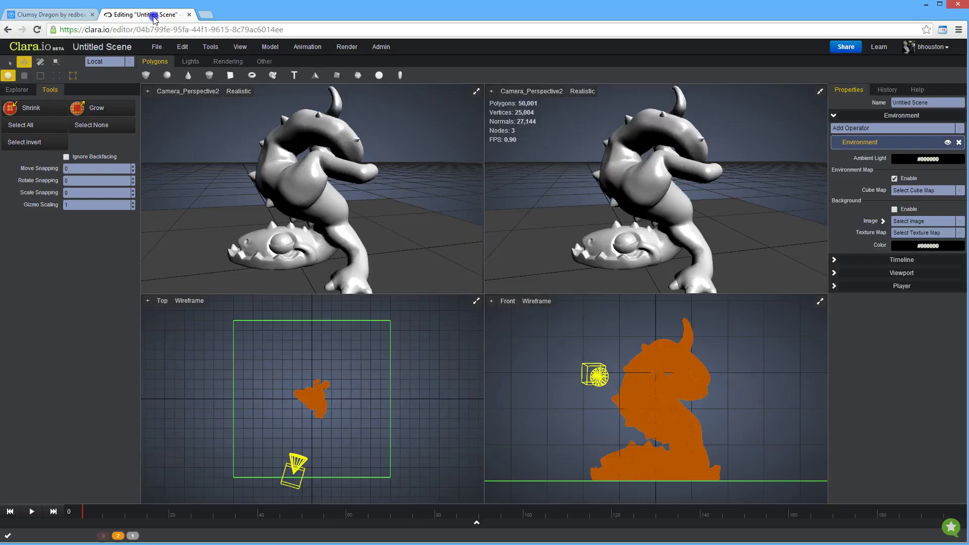
Set the ground plane's width segments and height segments to 4 each.
{"action": "left_click", "coordinate": [402, 347]}
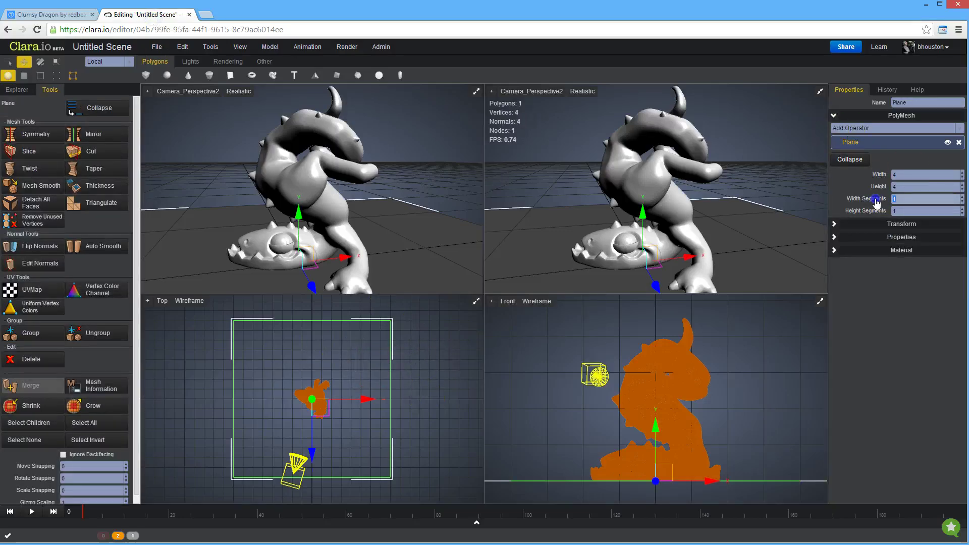
{"action": "type", "text": "4"}
{"action": "left_click", "coordinate": [909, 210]}
{"action": "type", "text": "4"}
{"action": "left_click", "coordinate": [904, 200]}
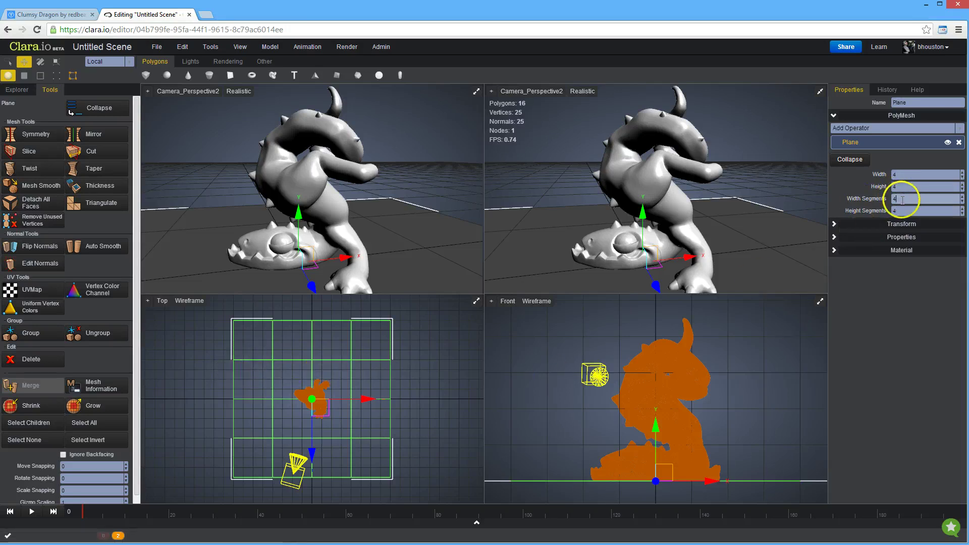
Select the five vertices along the plane's rear edge and raise them about 4.8 units to form a back wall.
{"action": "left_click", "coordinate": [56, 77]}
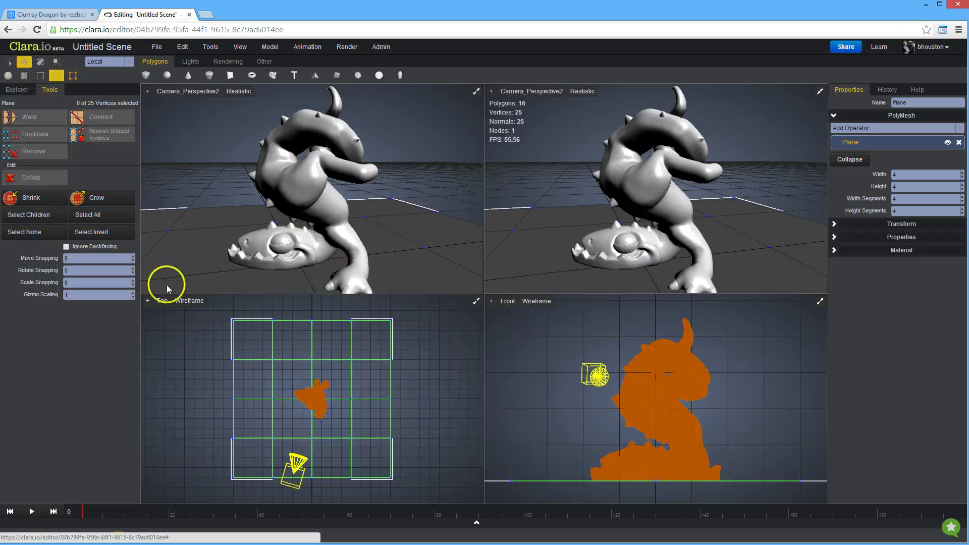
{"action": "left_click_drag", "start_coordinate": [211, 315], "coordinate": [425, 345]}
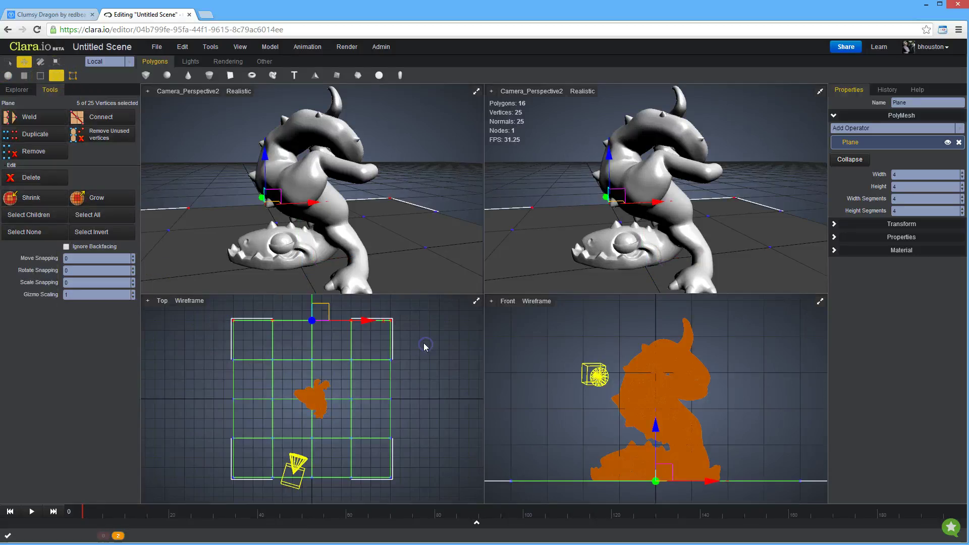
{"action": "scroll", "coordinate": [568, 426], "scroll_direction": "down", "scroll_amount": 5}
{"action": "left_click_drag", "start_coordinate": [649, 379], "coordinate": [622, 149]}
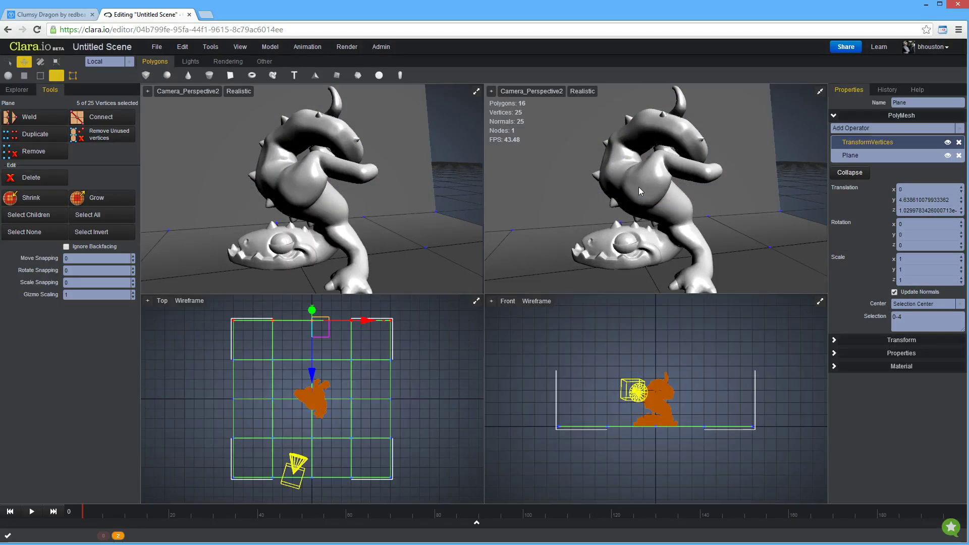
Switch from vertex editing to whole-object selection and shift the ground plane backward along its Z axis, away from the camera.
{"action": "mouse_move", "coordinate": [639, 191]}
{"action": "left_mouse_down"}
{"action": "mouse_move", "coordinate": [720, 227]}
{"action": "mouse_move", "coordinate": [740, 224]}
{"action": "mouse_move", "coordinate": [732, 226]}
{"action": "left_mouse_up"}
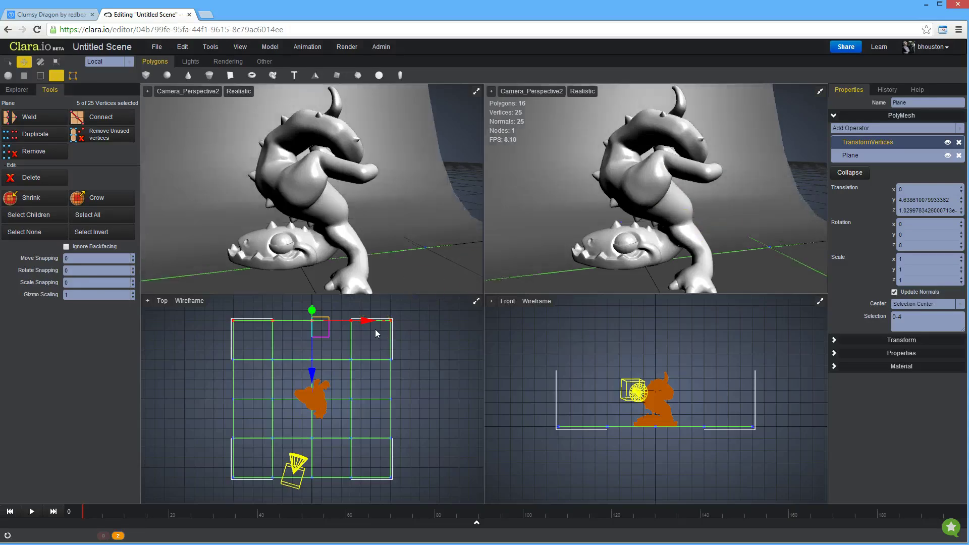
{"action": "left_click", "coordinate": [217, 292]}
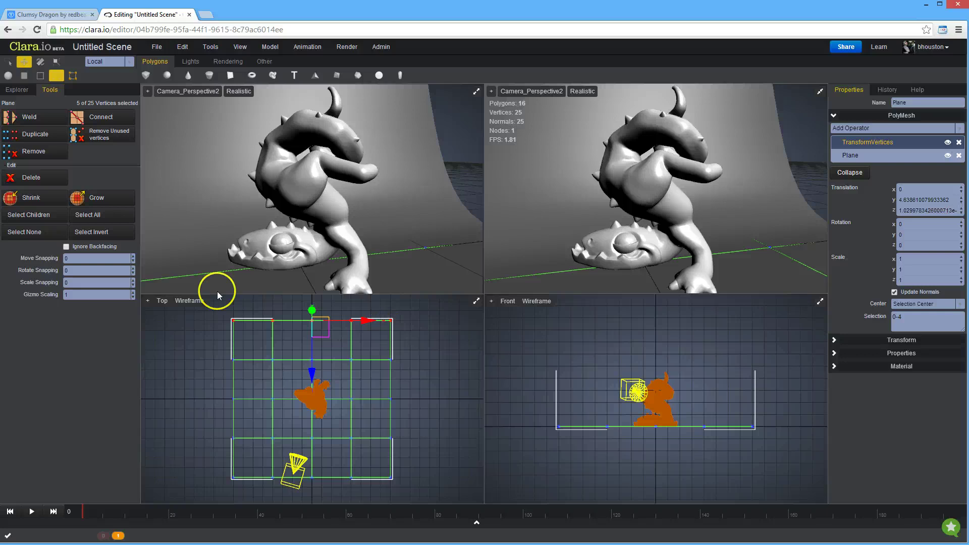
{"action": "left_click", "coordinate": [8, 76]}
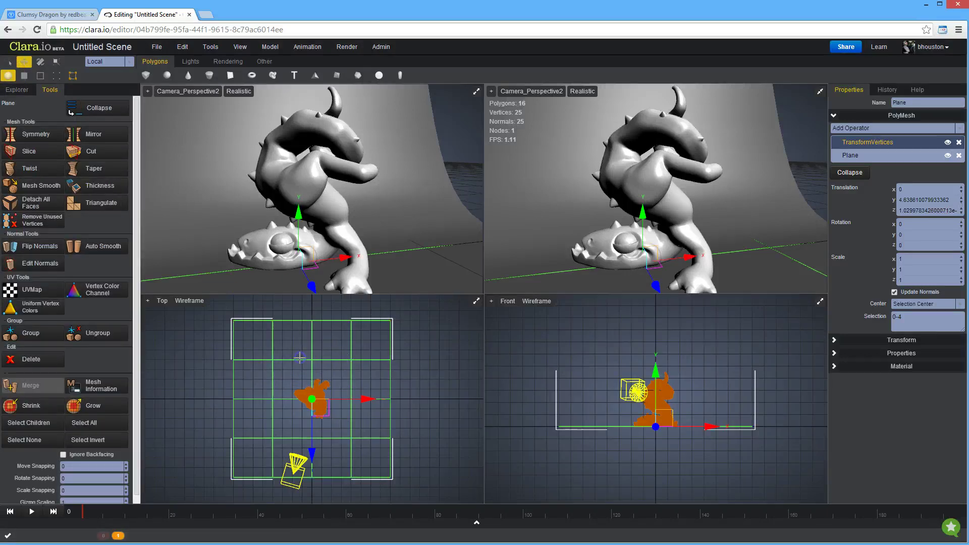
{"action": "left_click_drag", "start_coordinate": [265, 393], "coordinate": [309, 424]}
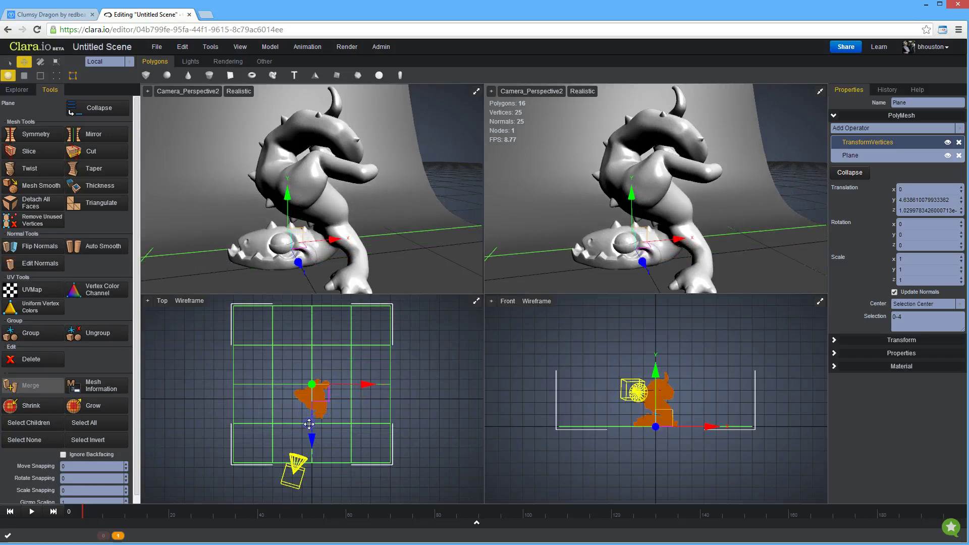
{"action": "mouse_move", "coordinate": [325, 288]}
{"action": "left_mouse_down"}
{"action": "mouse_move", "coordinate": [594, 136]}
{"action": "mouse_move", "coordinate": [576, 199]}
{"action": "left_mouse_up"}
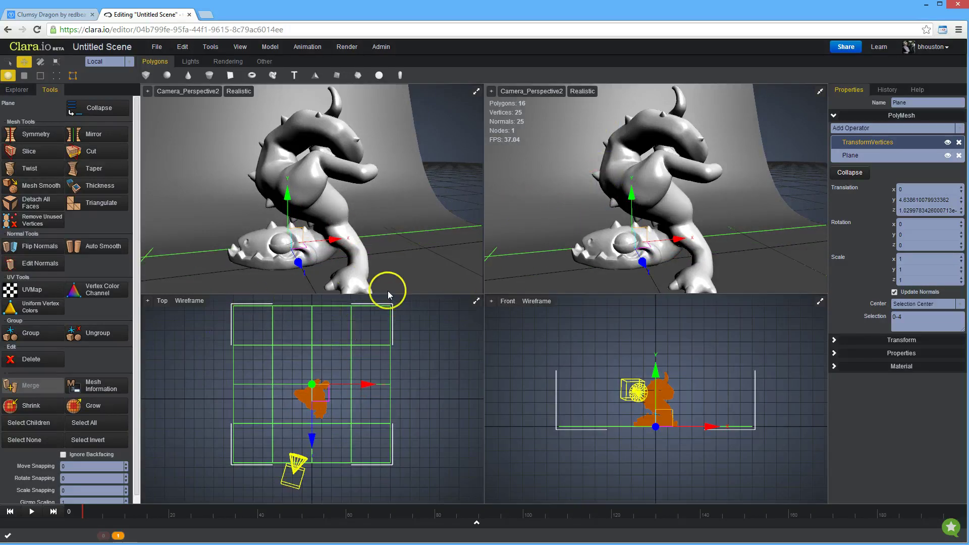
Rotate the ground plane about its vertical axis so the backdrop faces the camera, and widen the plane along its X axis.
{"action": "key", "text": "e"}
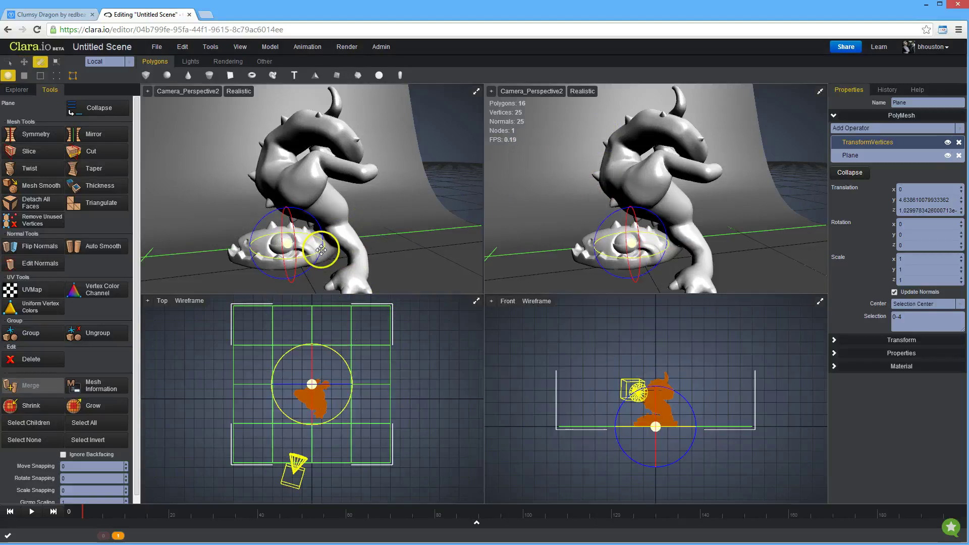
{"action": "left_click_drag", "start_coordinate": [320, 250], "coordinate": [300, 249]}
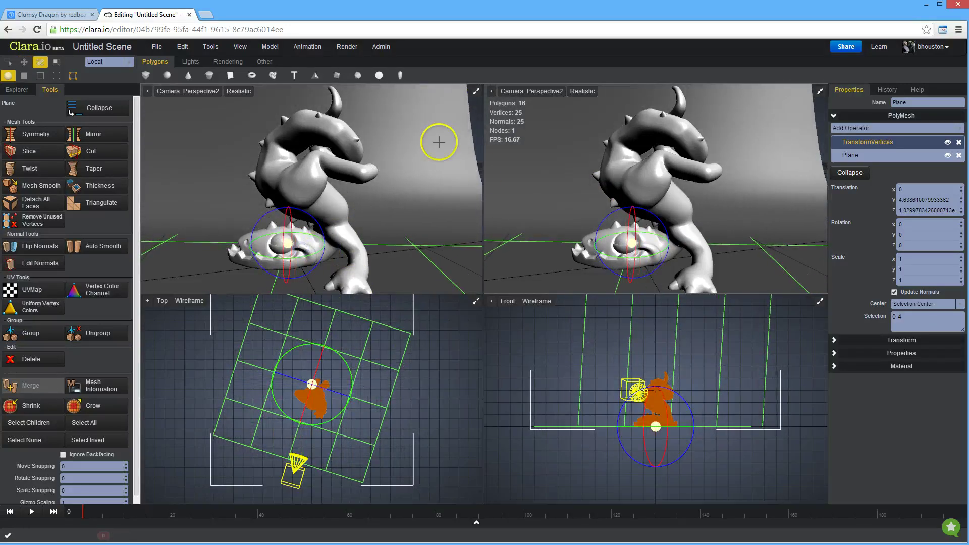
{"action": "left_click", "coordinate": [56, 61]}
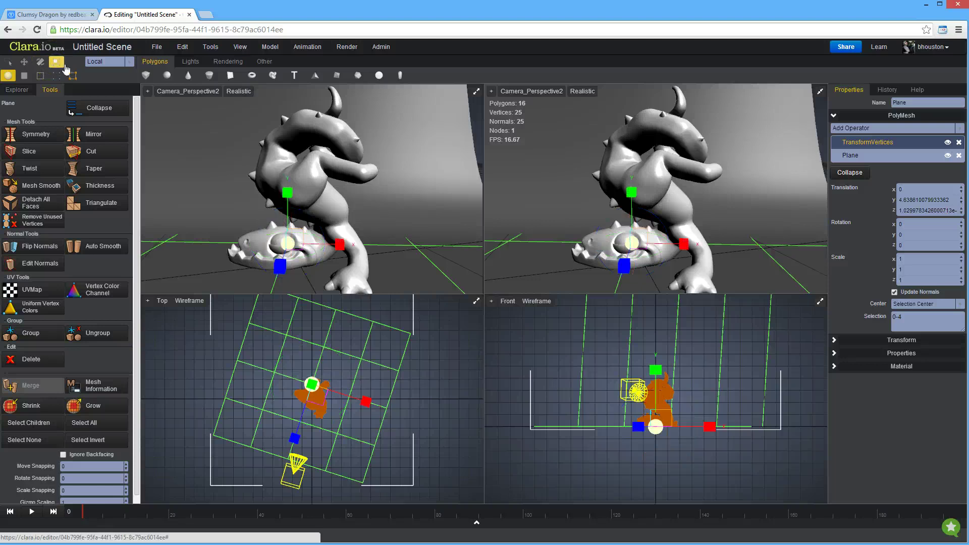
{"action": "left_click_drag", "start_coordinate": [330, 235], "coordinate": [395, 243]}
{"action": "left_click_drag", "start_coordinate": [573, 225], "coordinate": [621, 231], "text": "alt"}
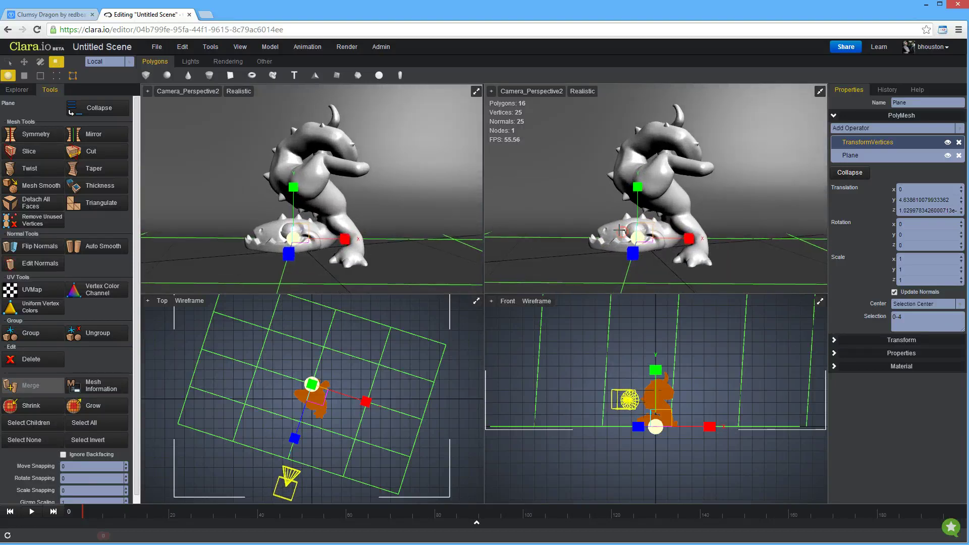
Check the lighting in the Clumsy Dragon reference picture on Thingiverse, and add a V-Ray Dome light to the Clara.io scene.
{"action": "left_click", "coordinate": [64, 15]}
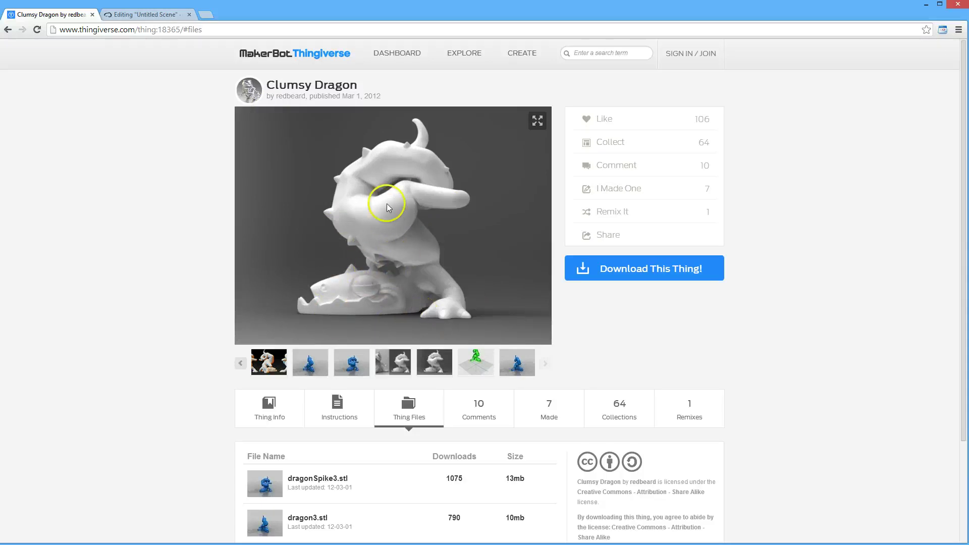
{"action": "left_click", "coordinate": [133, 15]}
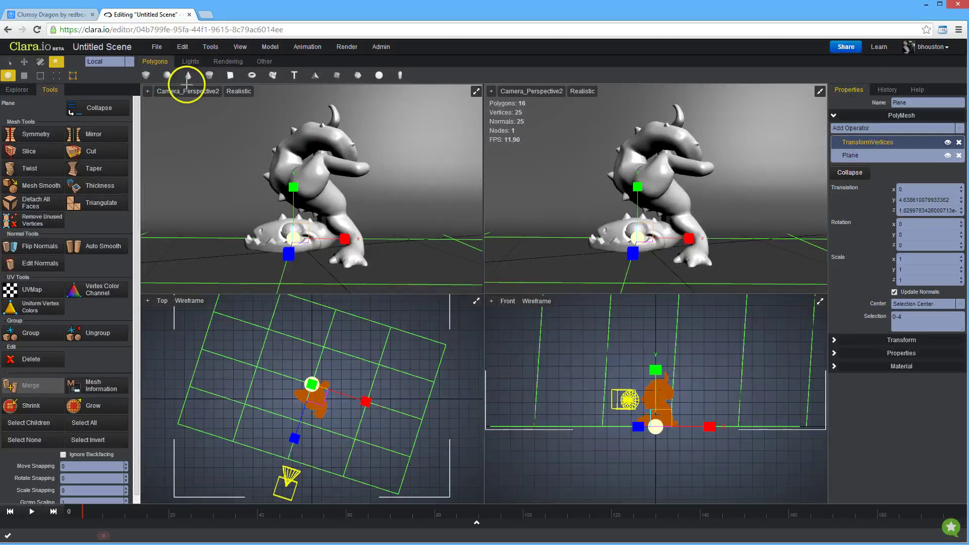
{"action": "left_click", "coordinate": [20, 90]}
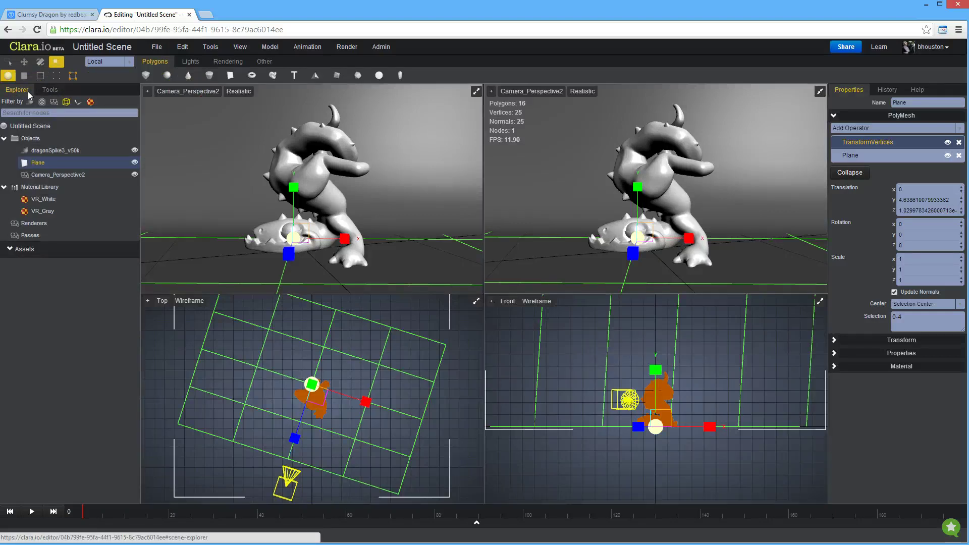
{"action": "left_click", "coordinate": [200, 63]}
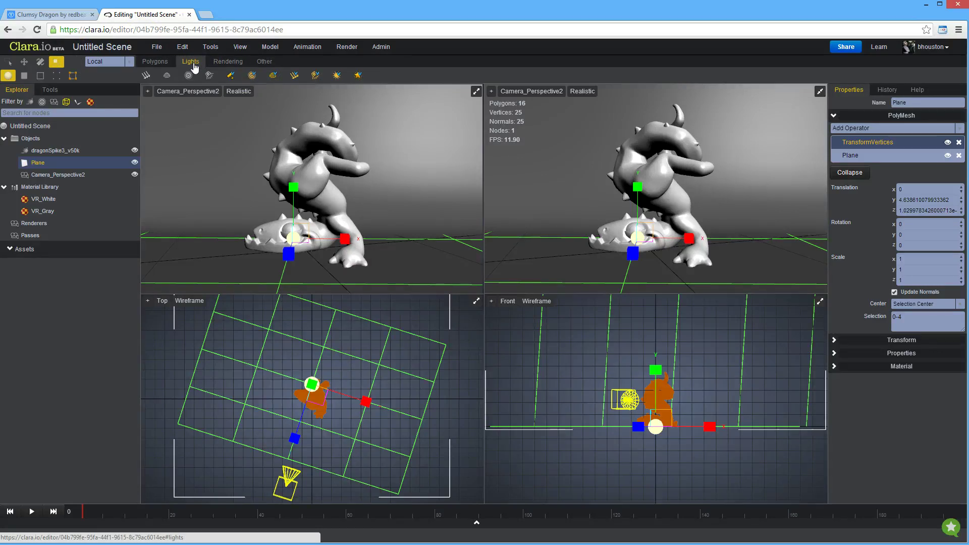
{"action": "left_click", "coordinate": [274, 76]}
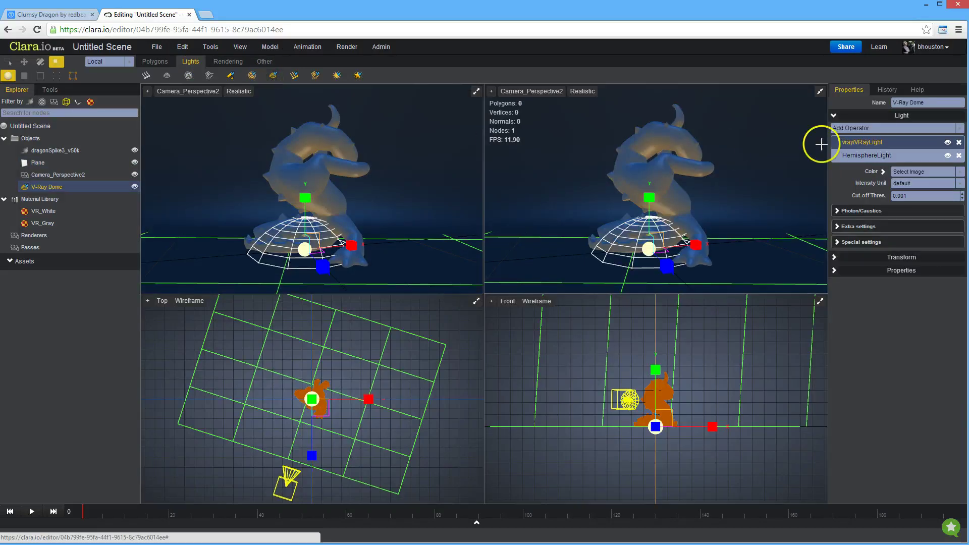
Set the dome's HemisphereLight to a white sky color (#ffffff), near-black ground color (#0f0f0f) and intensity 1.
{"action": "left_click", "coordinate": [859, 156]}
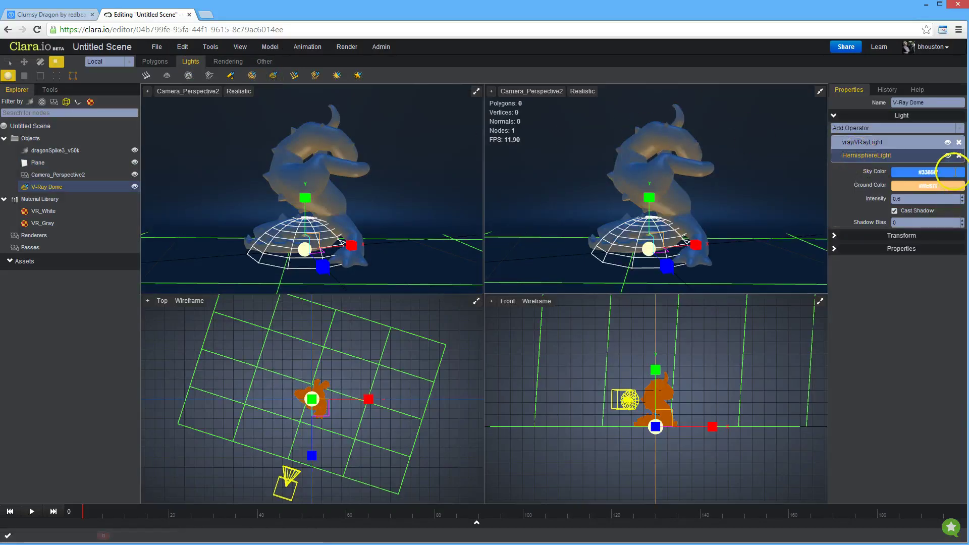
{"action": "left_click", "coordinate": [928, 172]}
{"action": "left_click", "coordinate": [893, 183]}
{"action": "left_click_drag", "start_coordinate": [891, 186], "coordinate": [890, 183]}
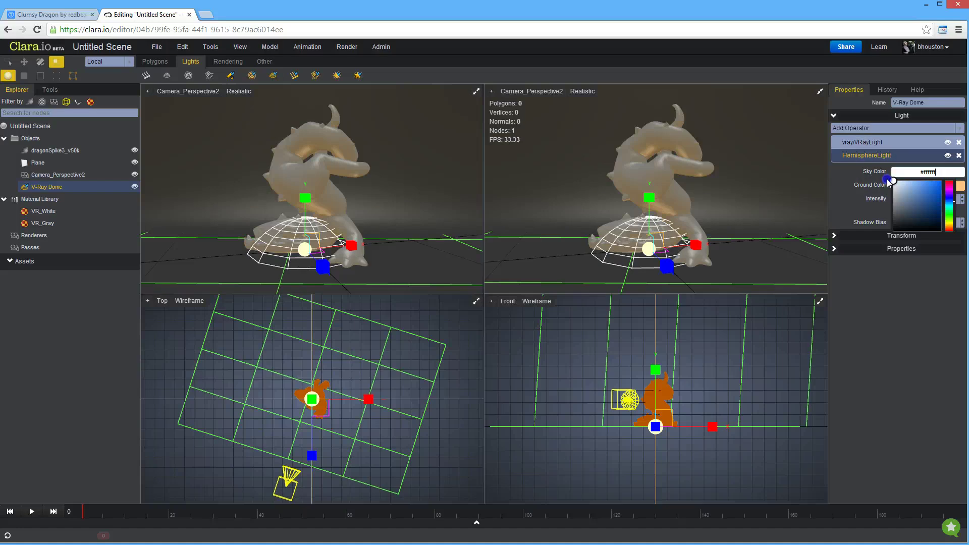
{"action": "left_click", "coordinate": [928, 186]}
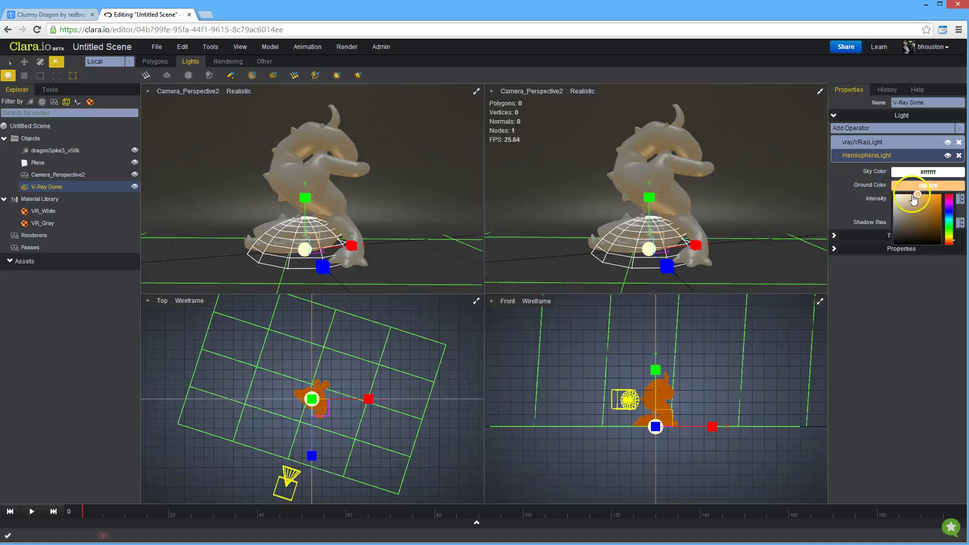
{"action": "left_click", "coordinate": [902, 231]}
{"action": "left_click", "coordinate": [900, 242]}
{"action": "left_click", "coordinate": [903, 200]}
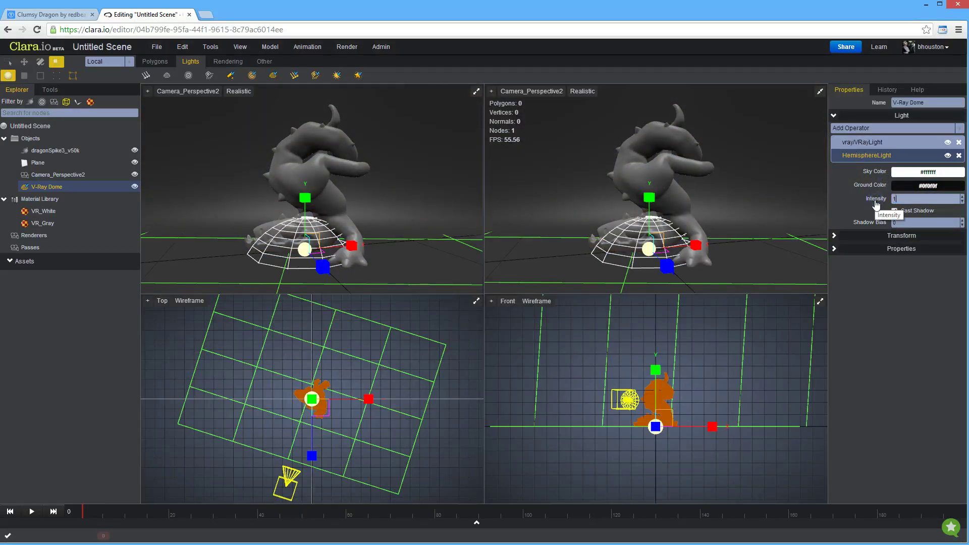
{"action": "key", "text": "Return"}
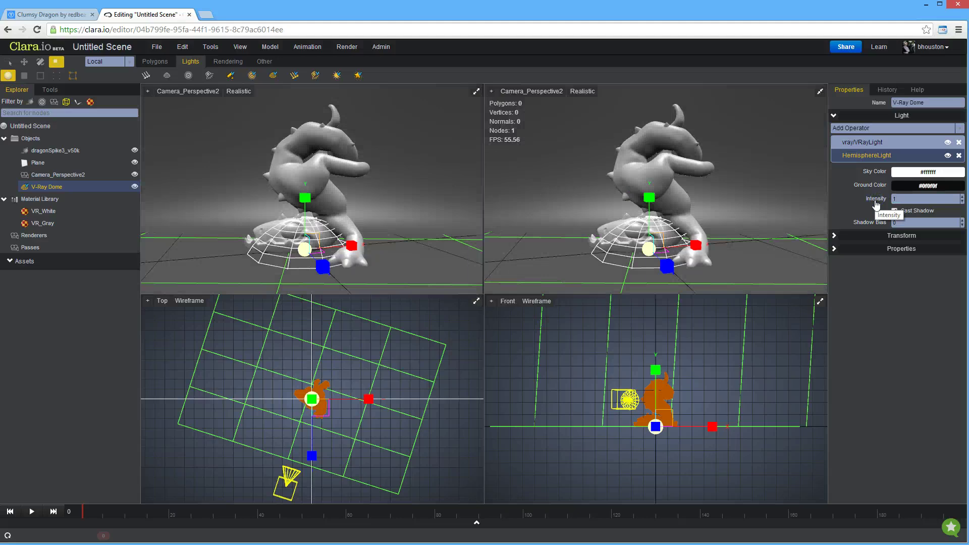
Start a Fast Preview live render in the second camera viewport, the one showing scene statistics.
{"action": "left_click", "coordinate": [583, 92]}
{"action": "mouse_move", "coordinate": [596, 107]}
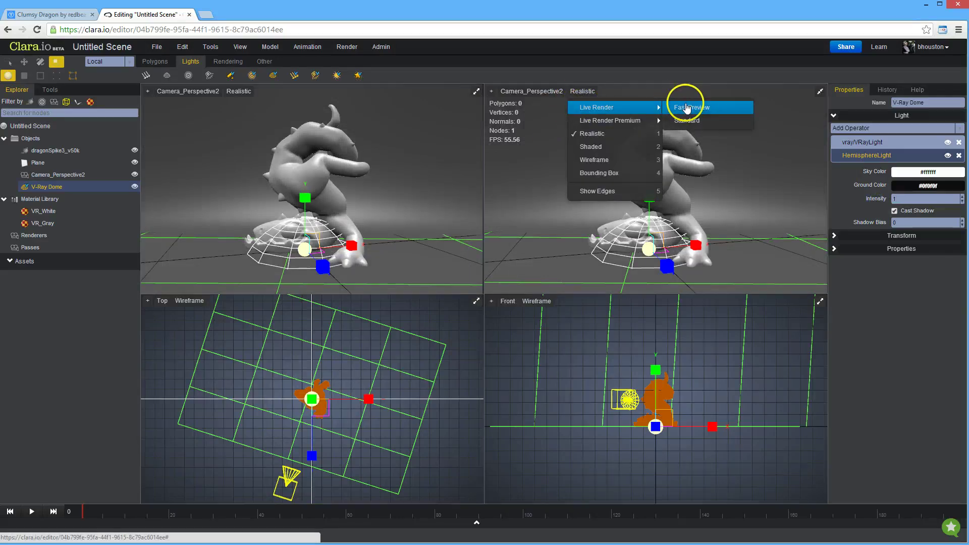
{"action": "left_click", "coordinate": [687, 107]}
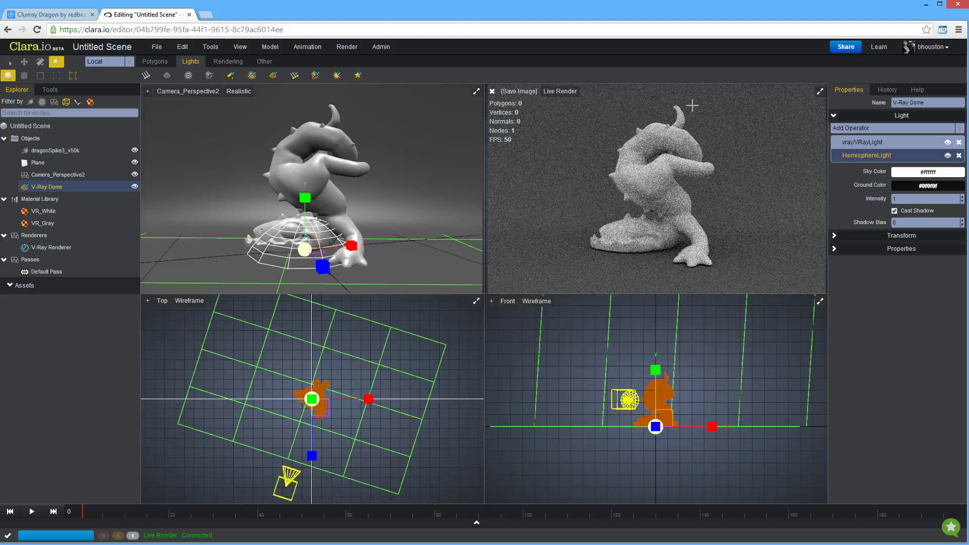
Set the dome HemisphereLight's intensity to 1.55 and check the brightness in the live render.
{"action": "left_click", "coordinate": [902, 198]}
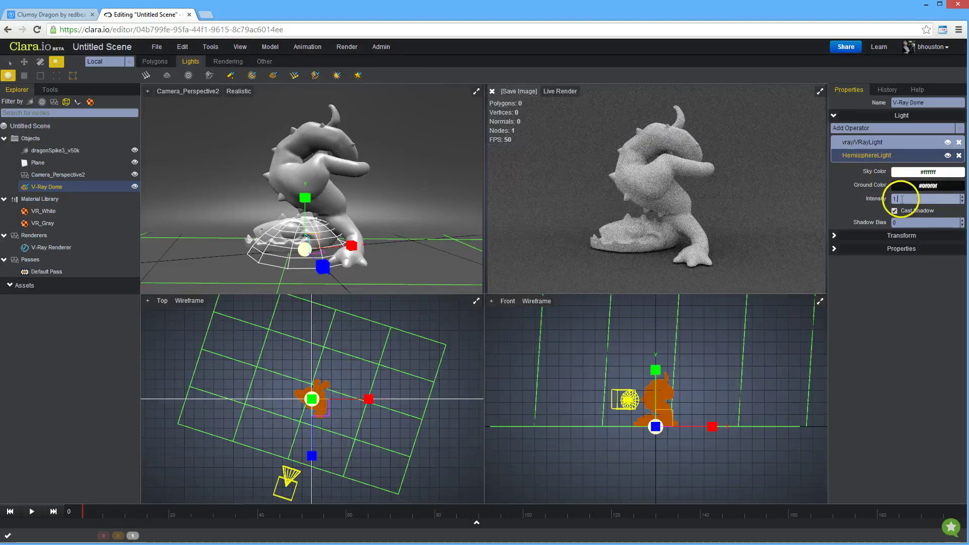
{"action": "type", "text": ".55"}
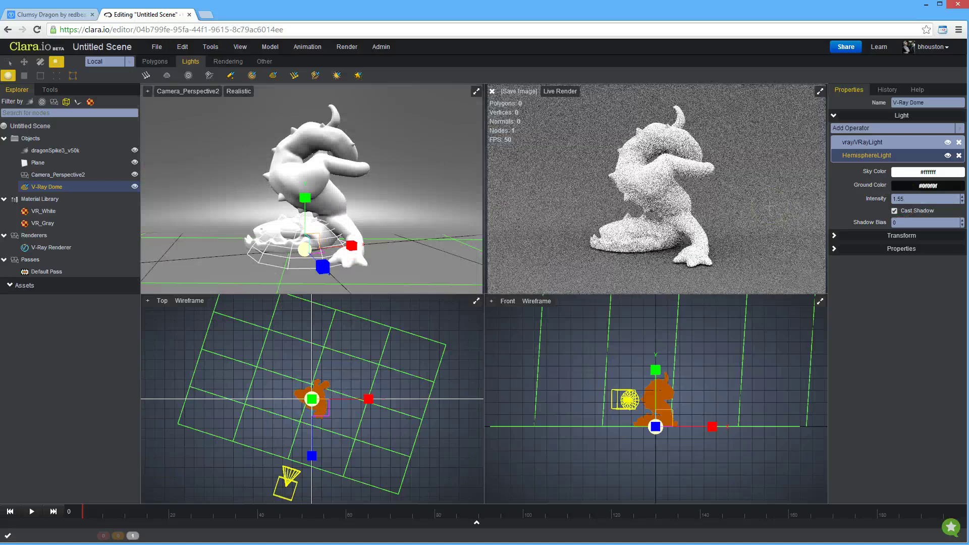
{"action": "left_click", "coordinate": [735, 204]}
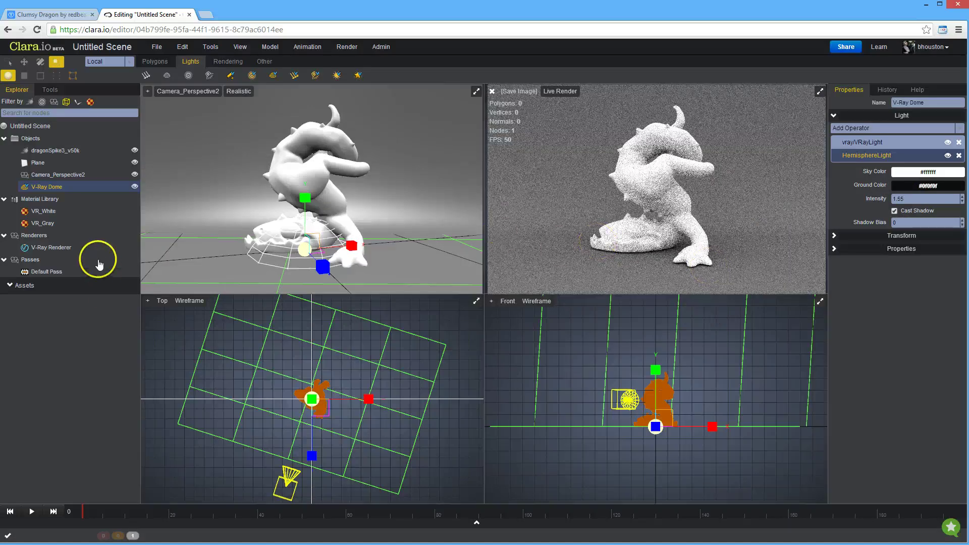
Set the VR_White material's reflect color to #070707.
{"action": "left_click", "coordinate": [43, 212]}
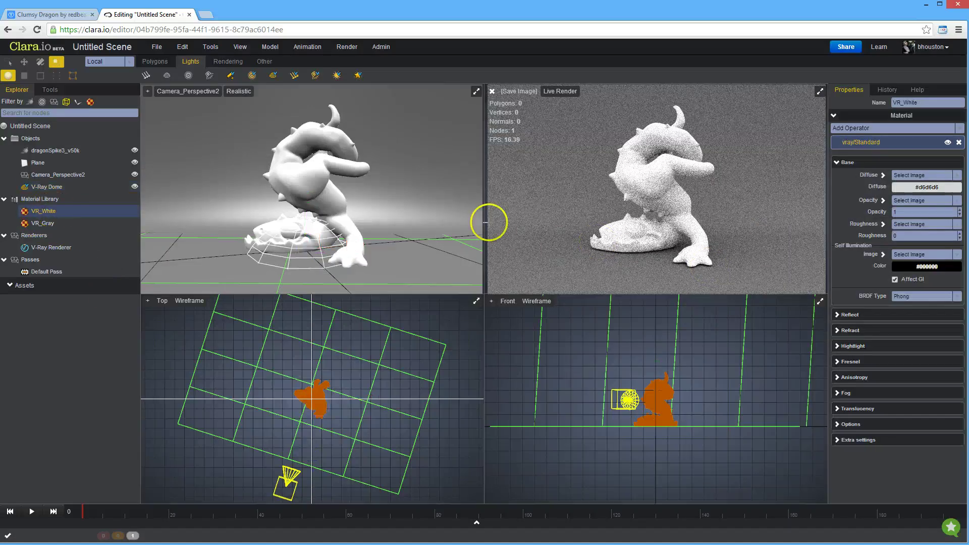
{"action": "left_click", "coordinate": [884, 318]}
{"action": "left_click", "coordinate": [922, 339]}
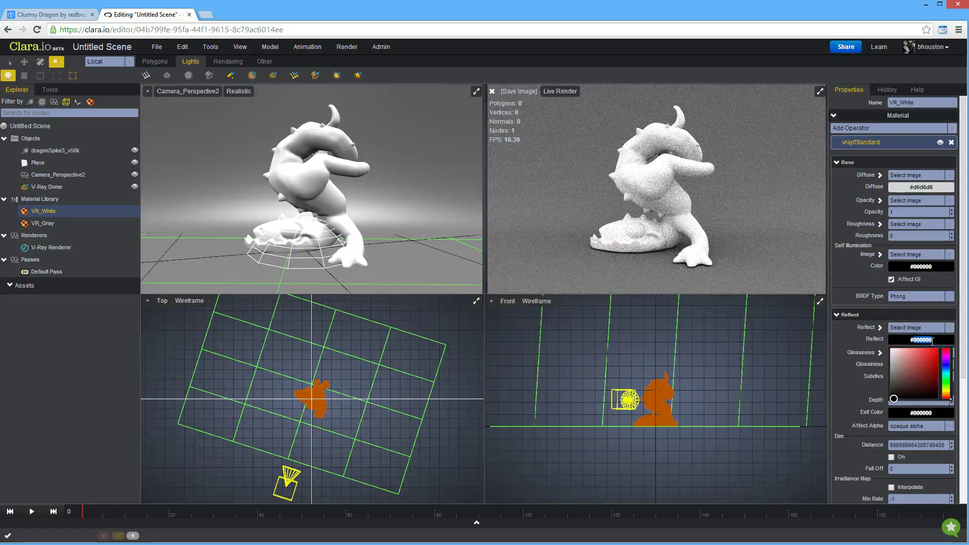
{"action": "type", "text": "#0"}
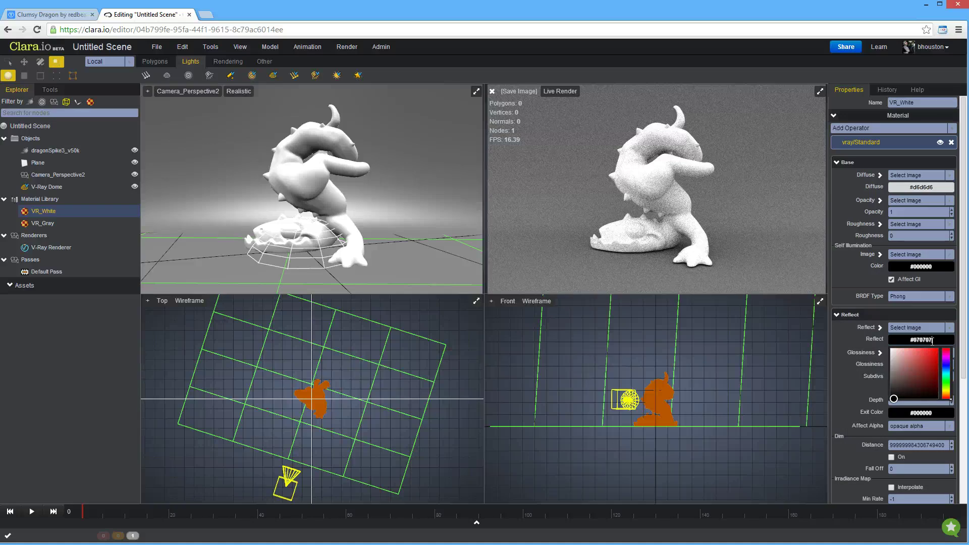
{"action": "key", "text": "Return"}
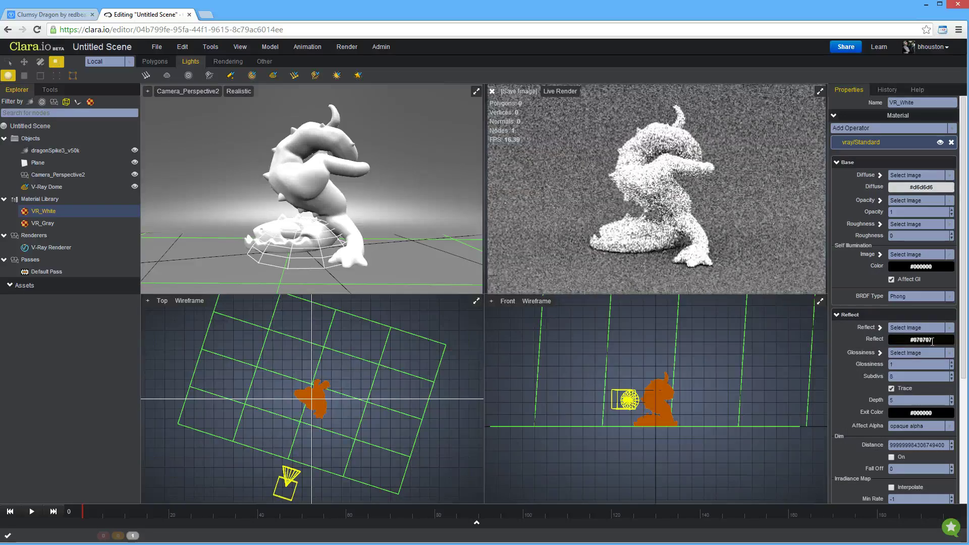
{"action": "left_click", "coordinate": [626, 172]}
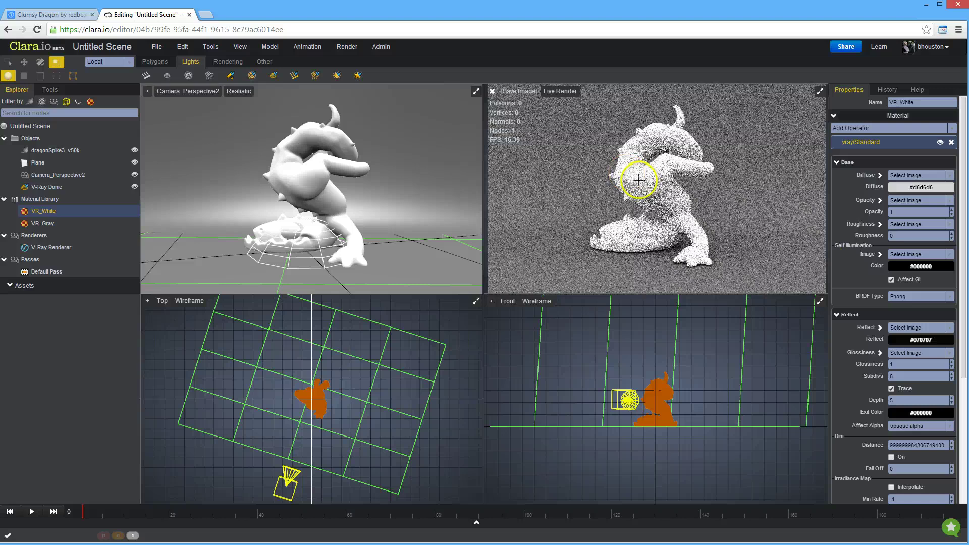
Set the V-Ray Renderer's environment GI color to dark gray #282828.
{"action": "left_click", "coordinate": [50, 249]}
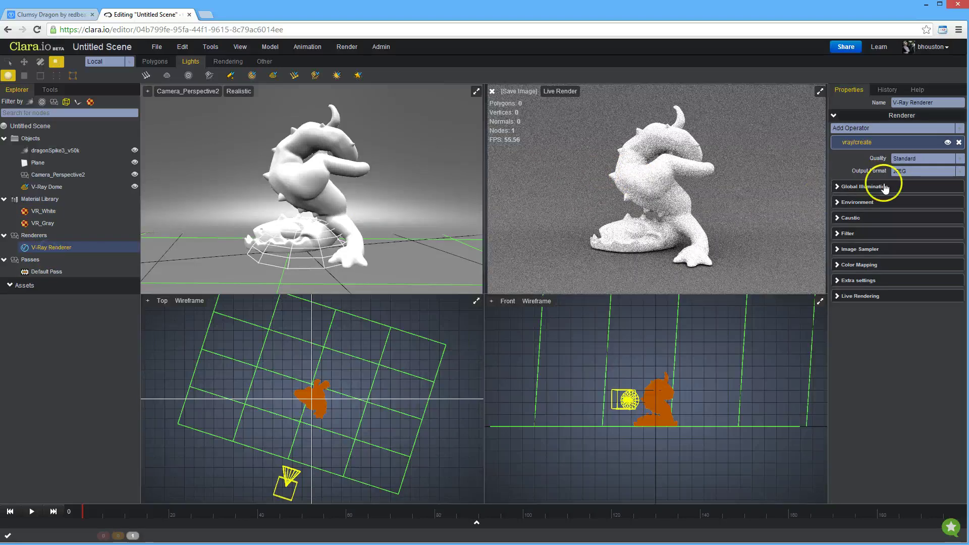
{"action": "left_click", "coordinate": [858, 202]}
{"action": "left_click", "coordinate": [938, 246]}
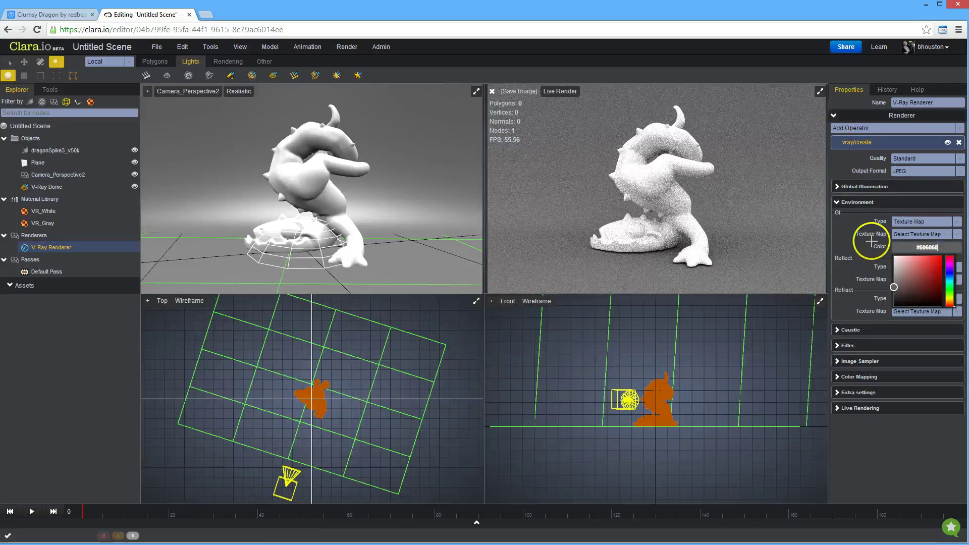
{"action": "left_click_drag", "start_coordinate": [893, 287], "coordinate": [890, 299]}
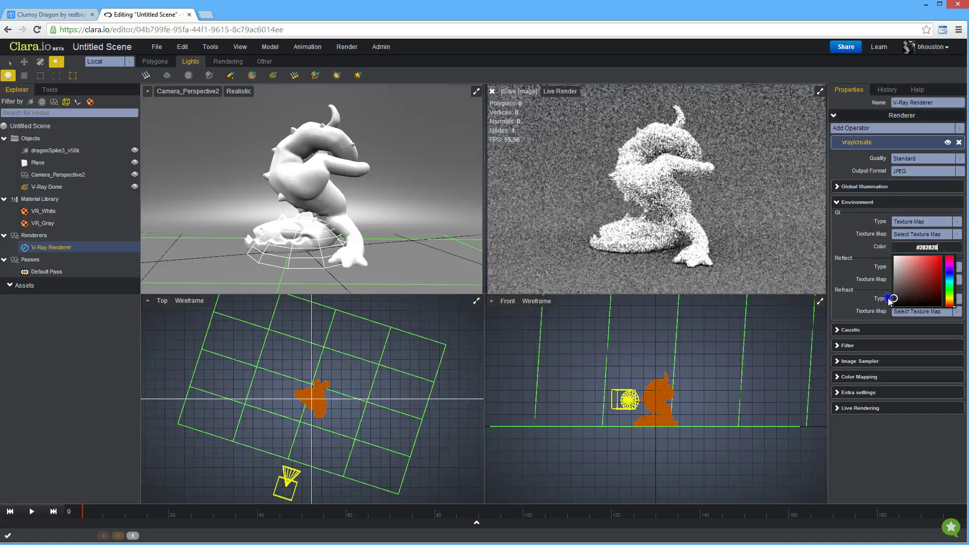
{"action": "left_click", "coordinate": [839, 238]}
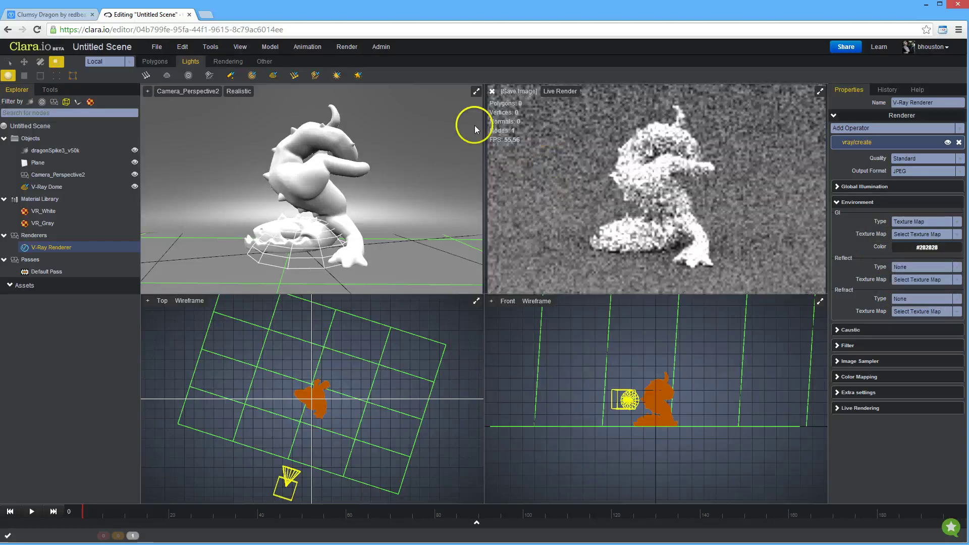
Reset the browser zoom to default and adjust the perspective camera to frame the dragon more closely.
{"action": "scroll", "coordinate": [283, 186], "scroll_direction": "up", "scroll_amount": 3}
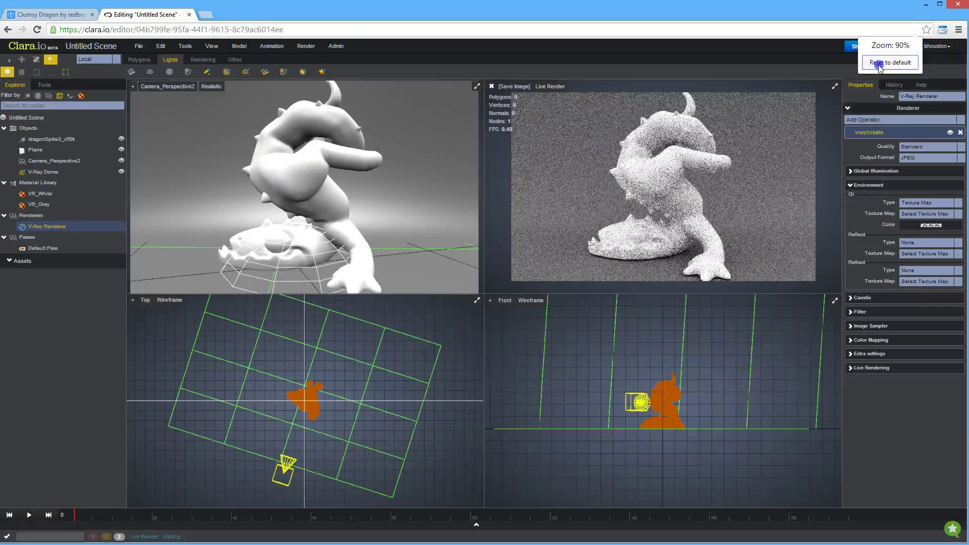
{"action": "left_click", "coordinate": [885, 62]}
{"action": "left_click_drag", "start_coordinate": [262, 225], "coordinate": [288, 209]}
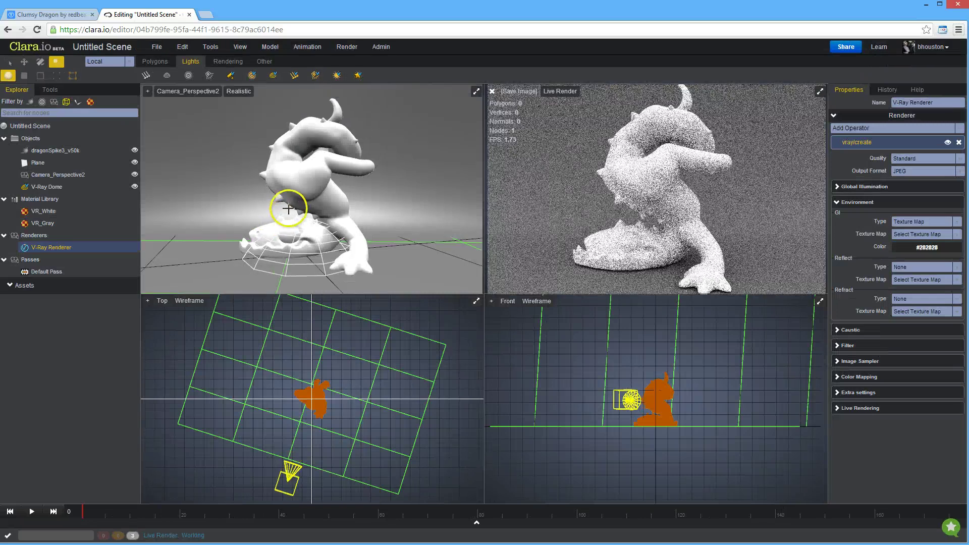
Move the perspective camera slightly toward the dragon in the top view to tighten the framing.
{"action": "left_click", "coordinate": [284, 484]}
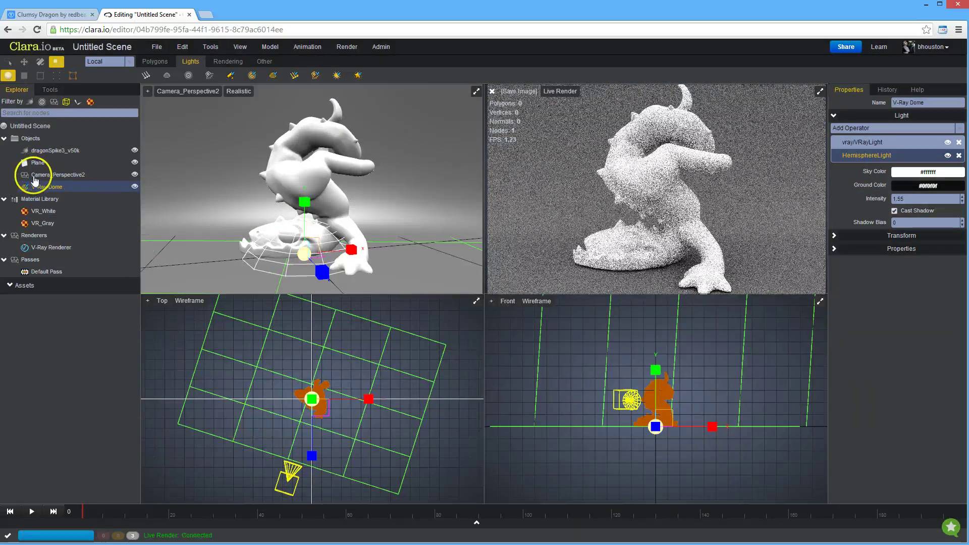
{"action": "left_click", "coordinate": [42, 175]}
{"action": "left_click", "coordinate": [24, 62]}
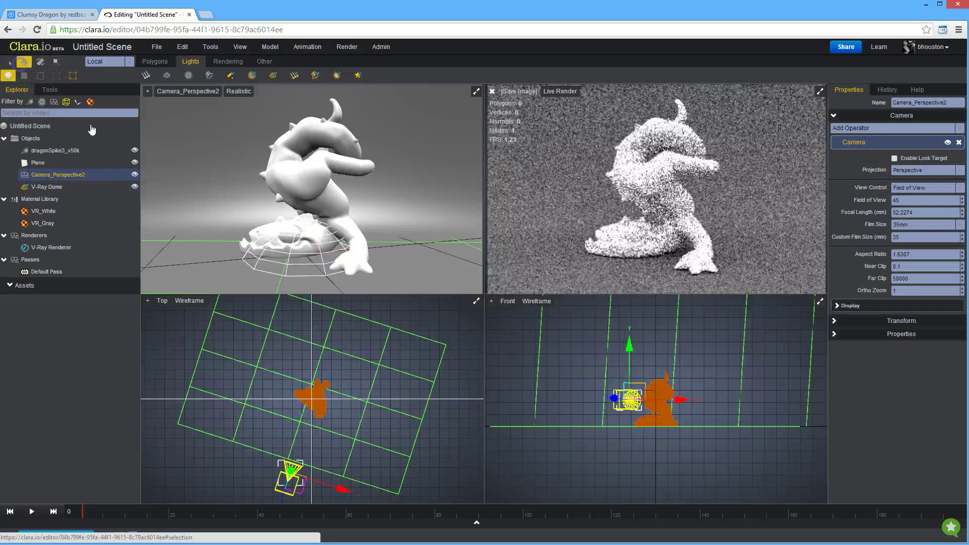
{"action": "left_click", "coordinate": [298, 469]}
{"action": "left_click_drag", "start_coordinate": [281, 498], "coordinate": [289, 489]}
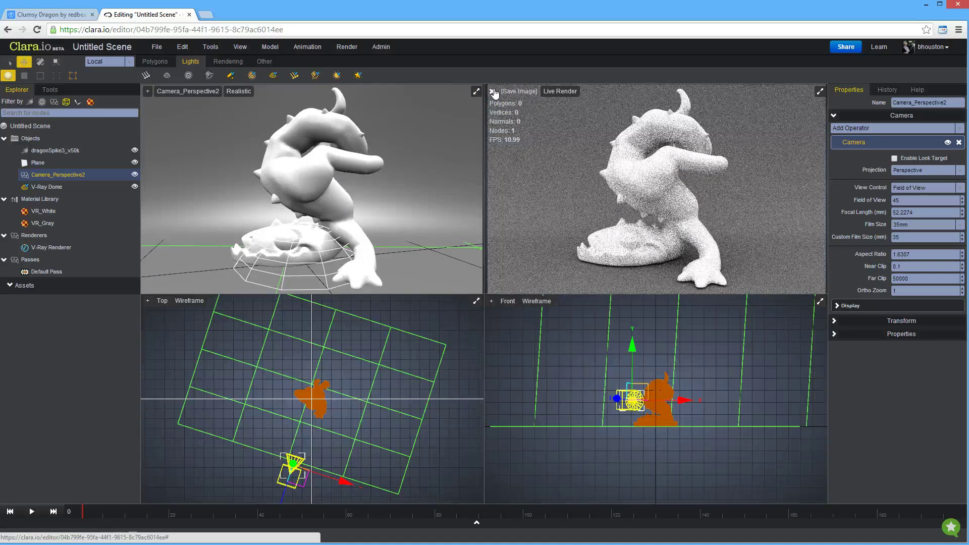
Close the running live render, maximize that camera viewport and start a Live Render Premium at Standard quality.
{"action": "left_click", "coordinate": [493, 91]}
{"action": "left_click", "coordinate": [821, 92]}
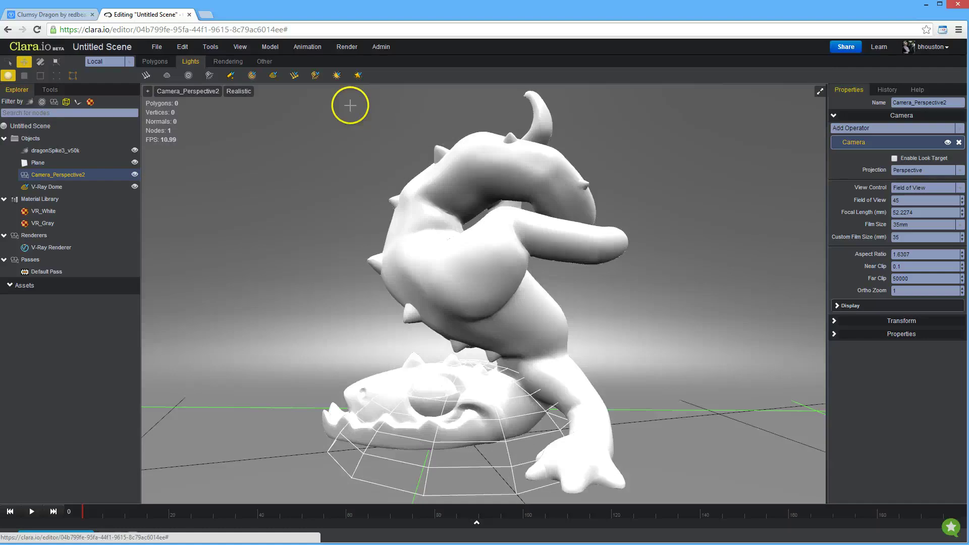
{"action": "left_click", "coordinate": [245, 93]}
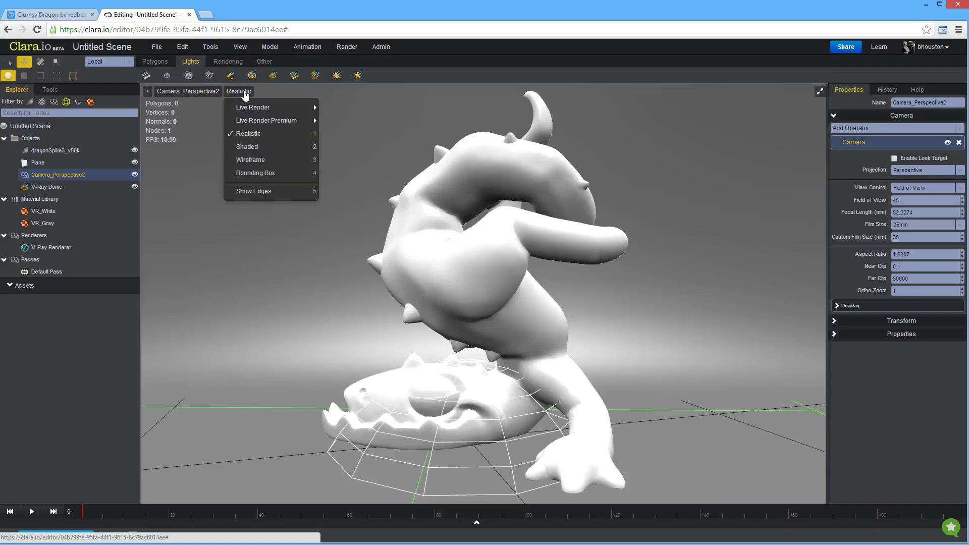
{"action": "mouse_move", "coordinate": [265, 121]}
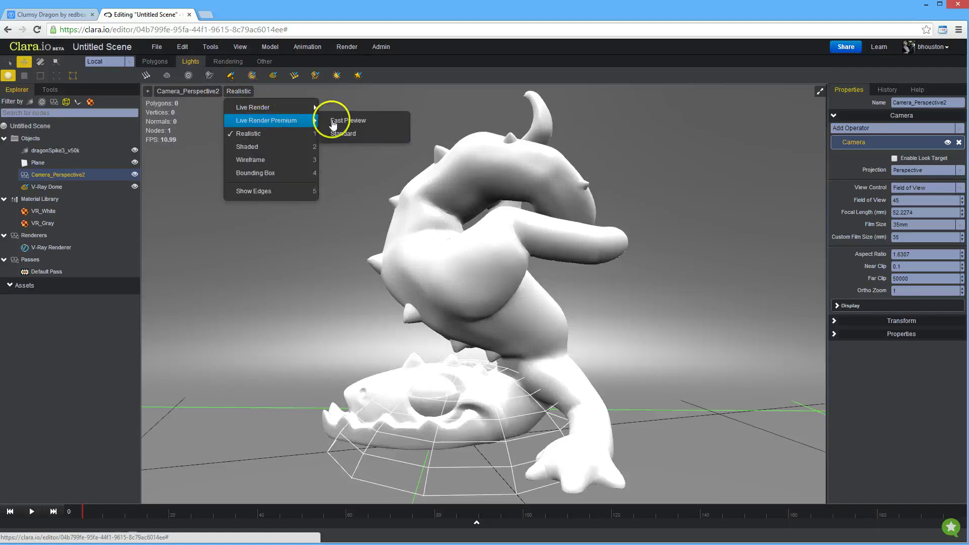
{"action": "left_click", "coordinate": [347, 134]}
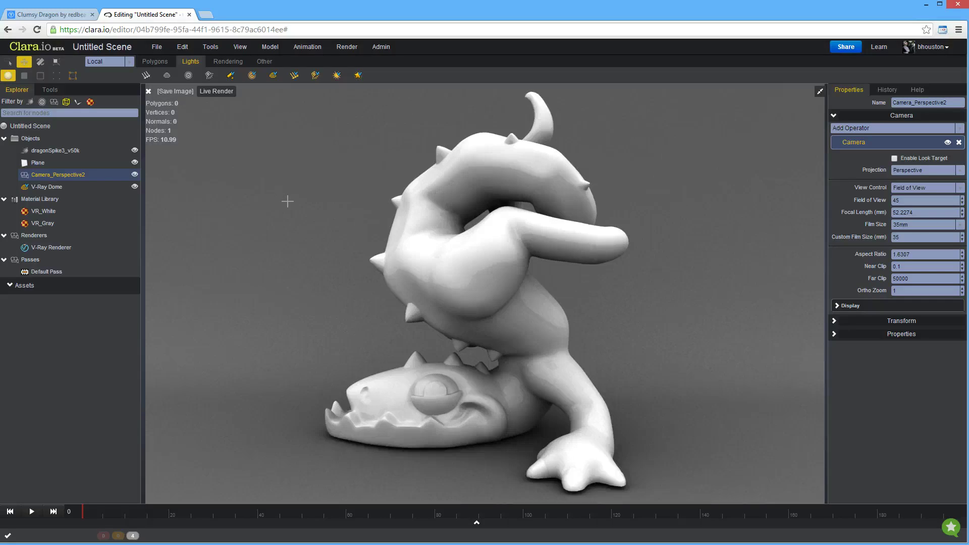
Save the finished dragon render as an image file.
{"action": "left_click", "coordinate": [174, 91]}
{"action": "left_click", "coordinate": [525, 348]}
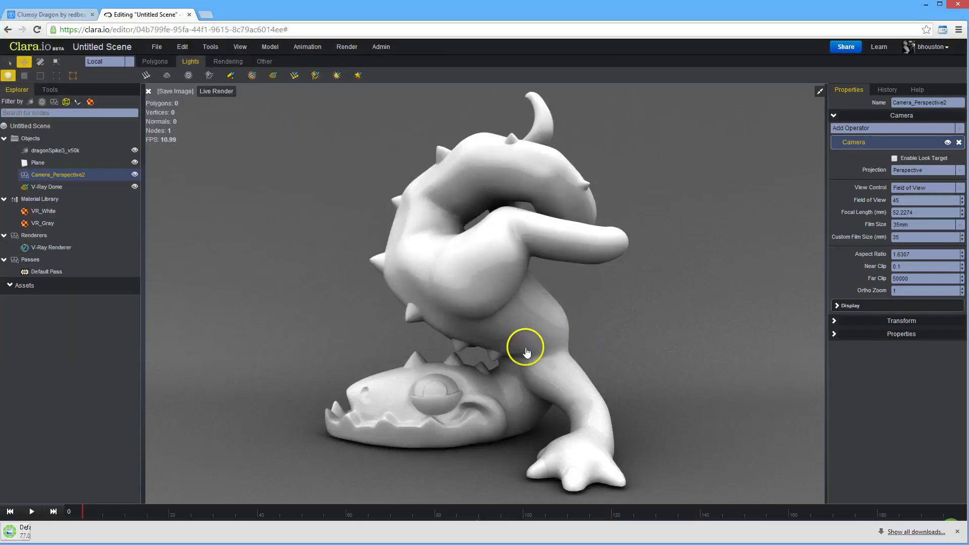